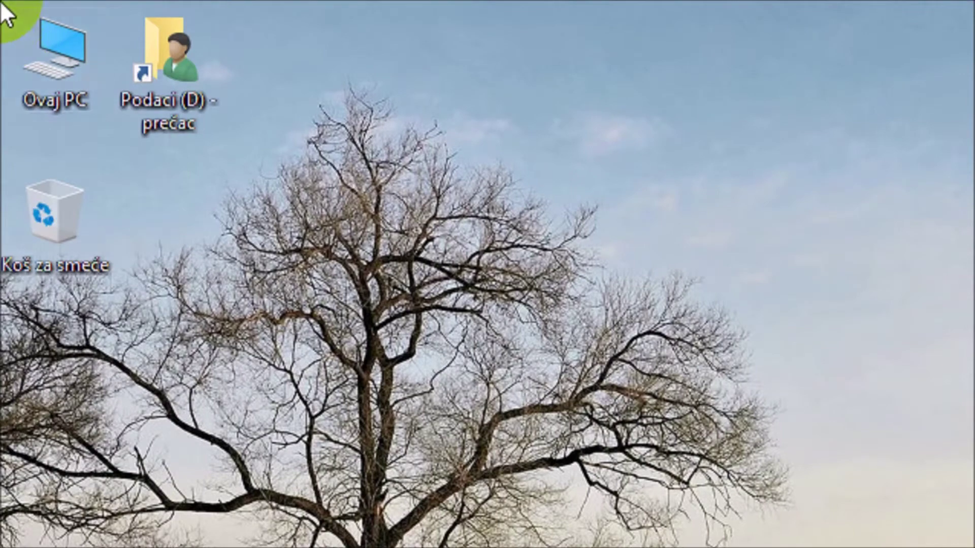
Step: Open drive D: and go into the 5 razred > 5a folder
{"action": "left_click", "coordinate": [152, 70]}
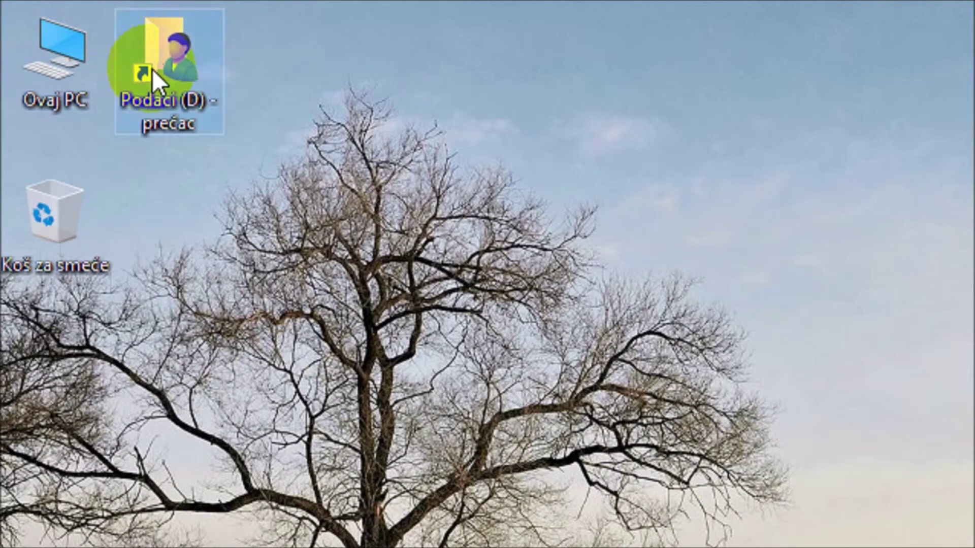
{"action": "double_click", "coordinate": [152, 69]}
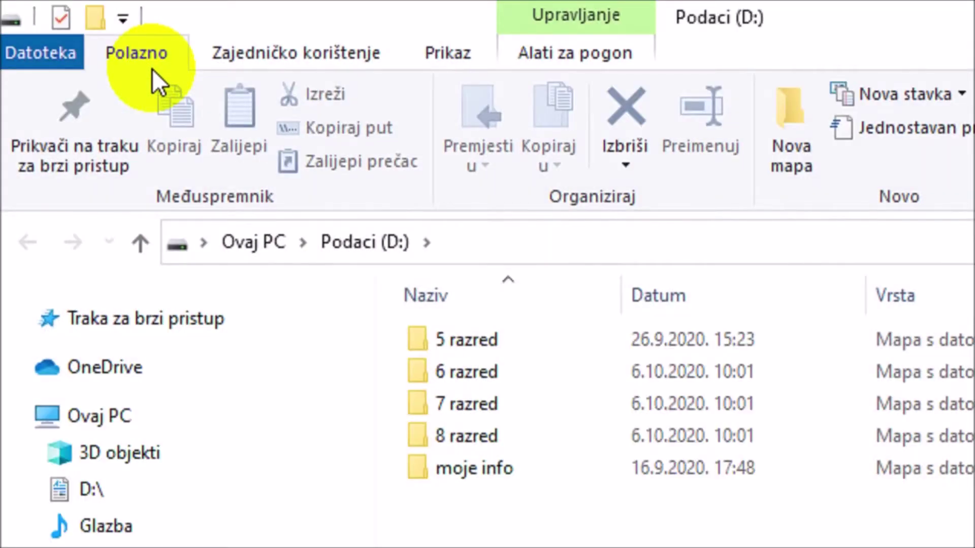
{"action": "double_click", "coordinate": [487, 343]}
{"action": "left_click", "coordinate": [456, 342]}
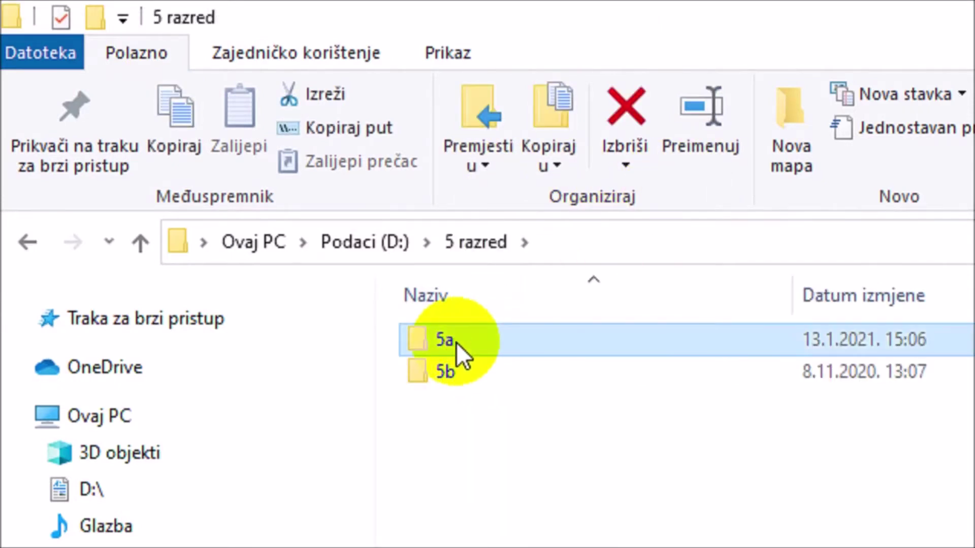
{"action": "double_click", "coordinate": [456, 342]}
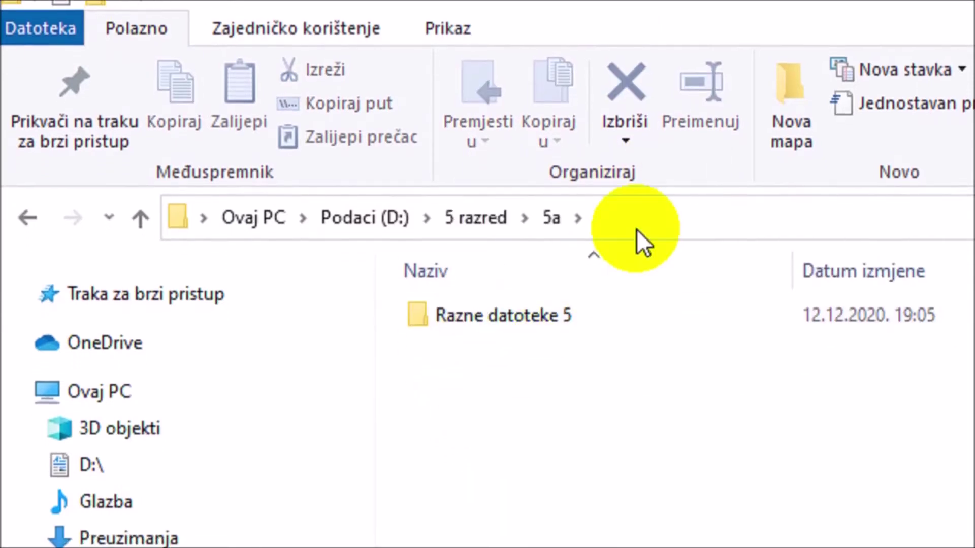
Step: Create a new folder named 'Datoteke za prijenos' in 5a
{"action": "left_click", "coordinate": [790, 112]}
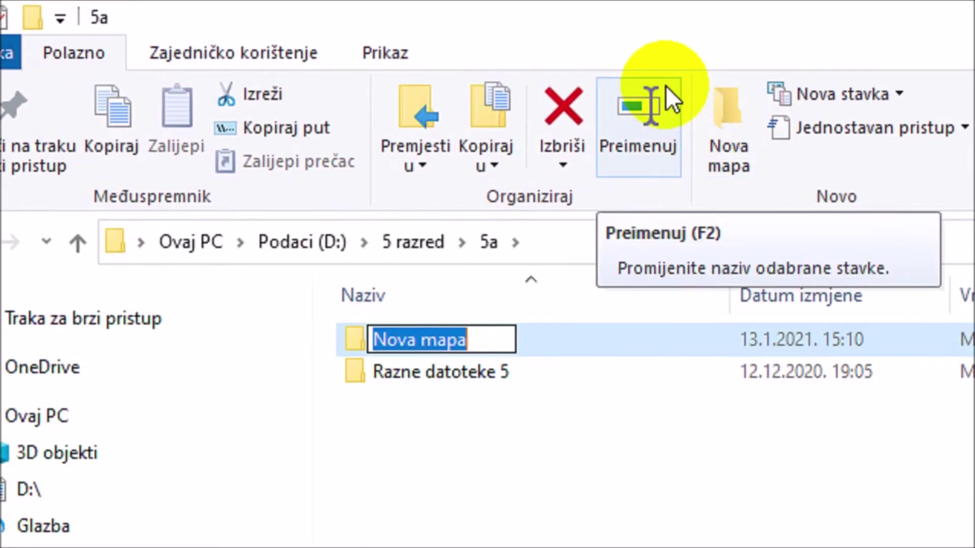
{"action": "type", "text": "Dat"}
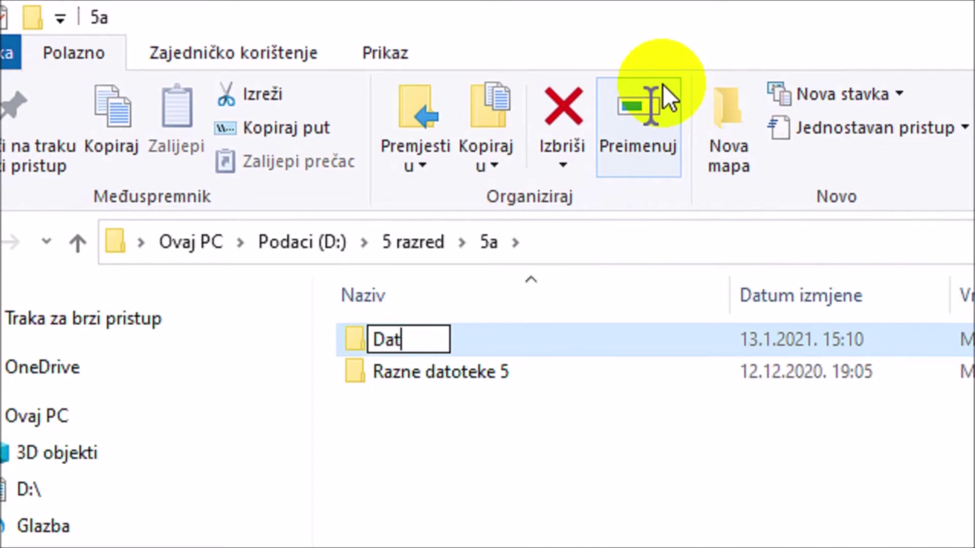
{"action": "type", "text": "oteke za prijenos"}
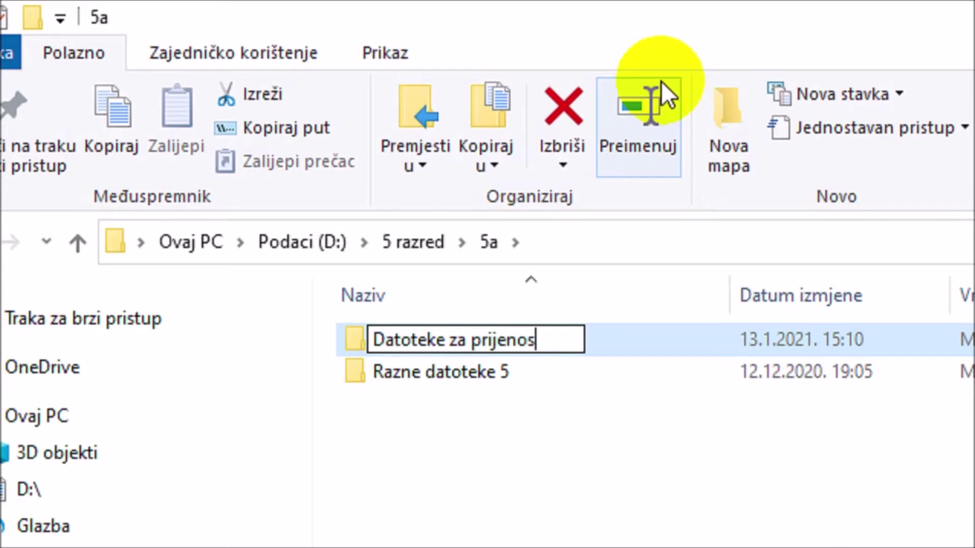
{"action": "key", "text": "Return"}
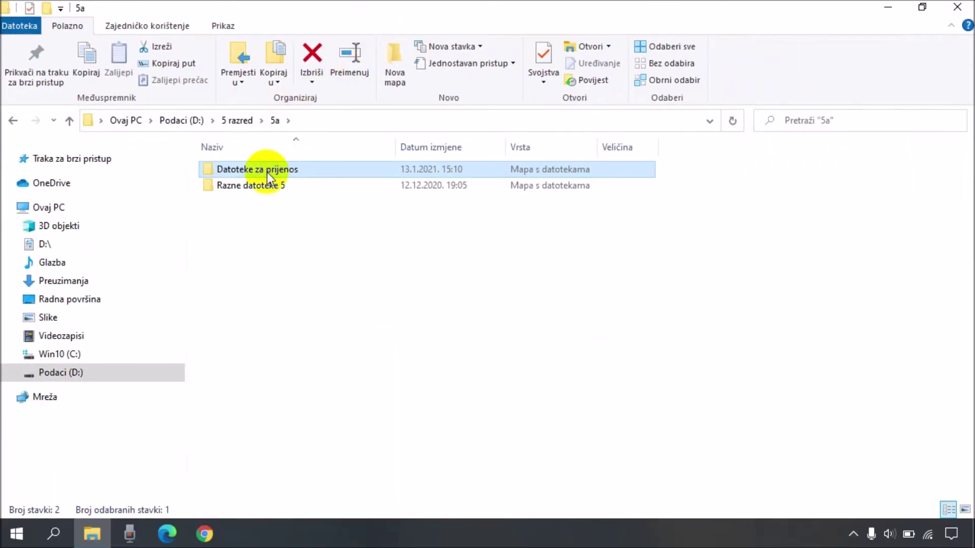
Step: Search Windows for 'bojanje' and launch the Paint (Bojanje) app
{"action": "left_click", "coordinate": [53, 531]}
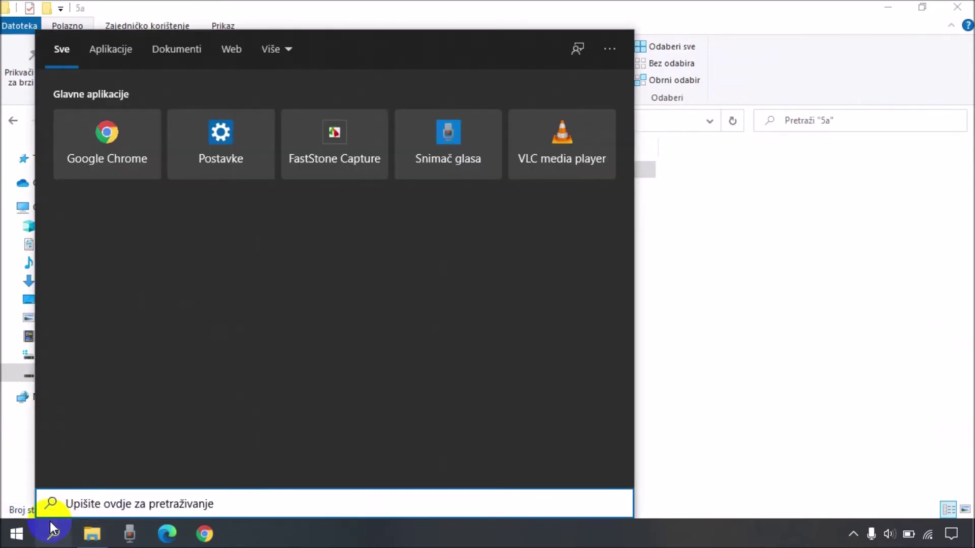
{"action": "type", "text": "bojanje"}
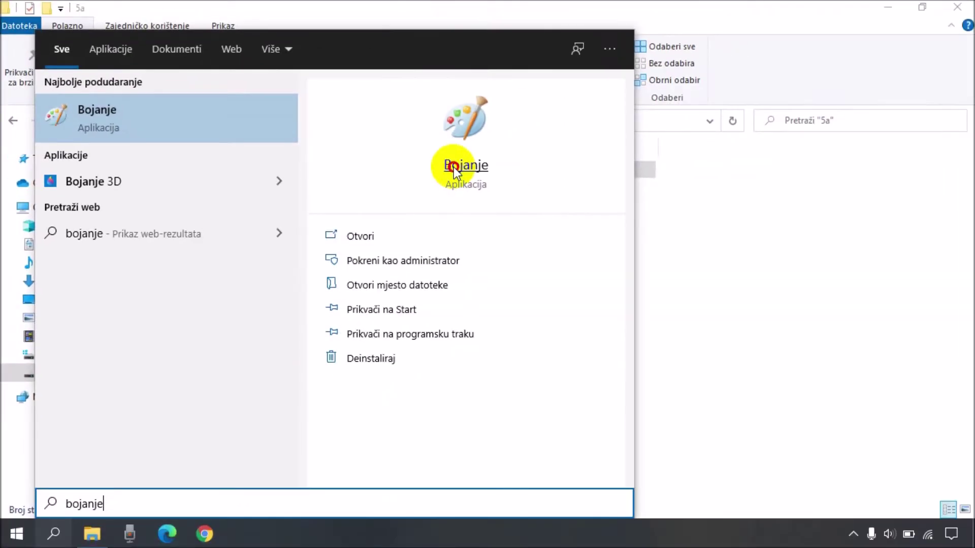
{"action": "left_click", "coordinate": [733, 138]}
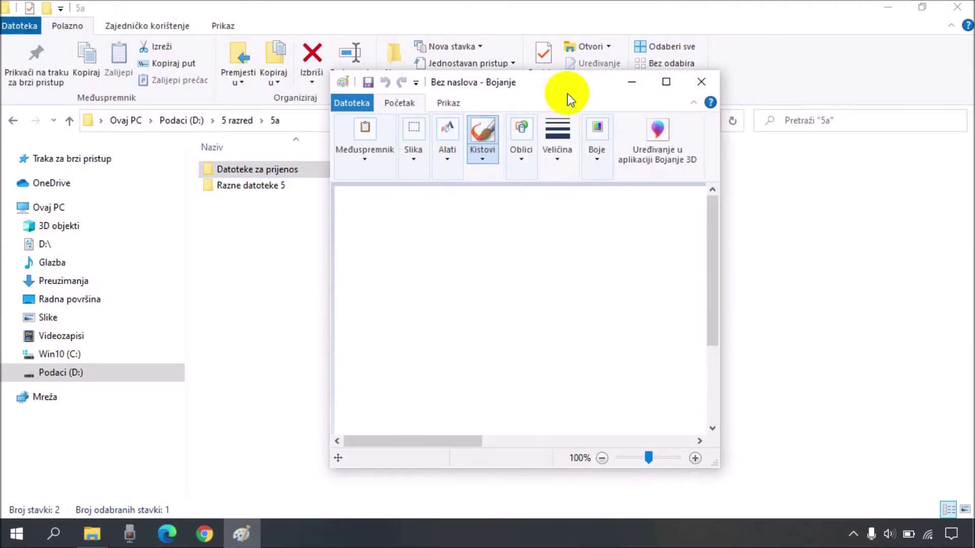
Step: Maximize Paint and draw rectangles for the monitor, screen, stand, base, tower and keyboard
{"action": "left_click", "coordinate": [665, 81]}
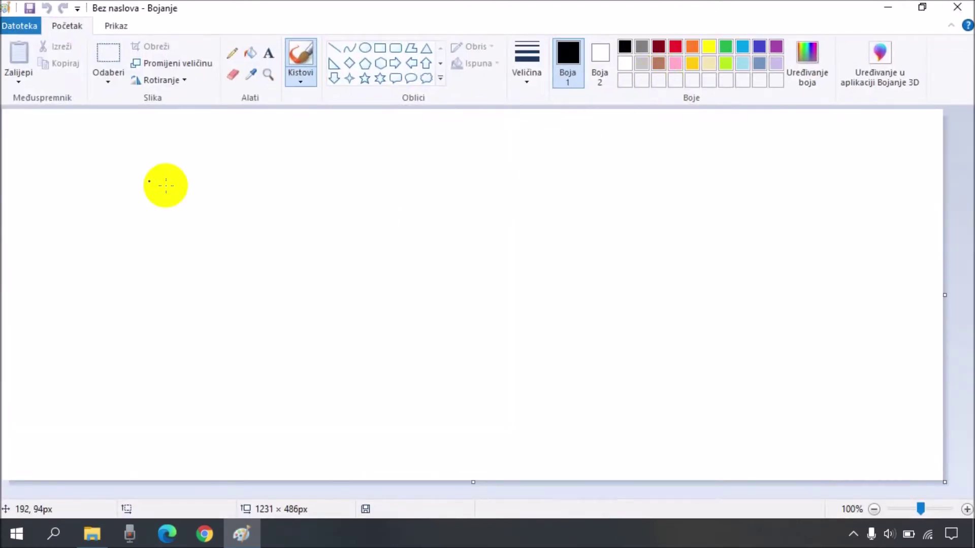
{"action": "left_click", "coordinate": [380, 48]}
{"action": "left_click_drag", "start_coordinate": [219, 158], "coordinate": [386, 231]}
{"action": "left_click_drag", "start_coordinate": [440, 154], "coordinate": [485, 275]}
{"action": "left_click_drag", "start_coordinate": [279, 234], "coordinate": [334, 243]}
{"action": "left_click_drag", "start_coordinate": [238, 245], "coordinate": [365, 250]}
{"action": "left_click_drag", "start_coordinate": [229, 276], "coordinate": [380, 304]}
{"action": "left_click_drag", "start_coordinate": [232, 168], "coordinate": [375, 220]}
Step: Fill the screen and stand black, and the monitor frame and keyboard gray
{"action": "left_click", "coordinate": [250, 52]}
{"action": "left_click", "coordinate": [293, 178]}
{"action": "left_click", "coordinate": [306, 237]}
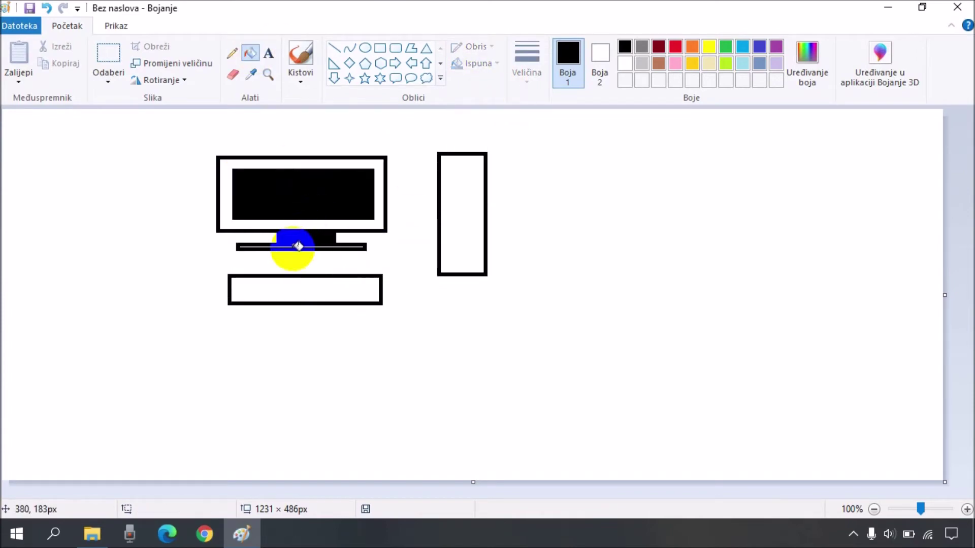
{"action": "left_click", "coordinate": [641, 47]}
{"action": "left_click", "coordinate": [224, 193]}
{"action": "left_click", "coordinate": [305, 289]}
Step: In black, add keyboard keys and draw an oval mouse with a dividing line
{"action": "left_click", "coordinate": [624, 47]}
{"action": "left_click_drag", "start_coordinate": [234, 280], "coordinate": [244, 286]}
{"action": "left_click_drag", "start_coordinate": [321, 280], "coordinate": [431, 336]}
{"action": "left_click", "coordinate": [365, 48]}
{"action": "left_click", "coordinate": [333, 48]}
{"action": "left_click_drag", "start_coordinate": [415, 285], "coordinate": [415, 318]}
{"action": "left_click_drag", "start_coordinate": [399, 311], "coordinate": [430, 314]}
Step: Draw pencil cables from the monitor, keyboard and mouse to the tower
{"action": "left_click", "coordinate": [232, 53]}
{"action": "left_click_drag", "start_coordinate": [364, 244], "coordinate": [437, 190]}
{"action": "left_click_drag", "start_coordinate": [361, 280], "coordinate": [436, 200]}
{"action": "left_click_drag", "start_coordinate": [414, 280], "coordinate": [437, 208]}
Step: Add a drive slot, front panel and round button to the tower
{"action": "left_click", "coordinate": [381, 48]}
{"action": "left_click_drag", "start_coordinate": [447, 166], "coordinate": [479, 173]}
{"action": "left_click", "coordinate": [365, 48]}
{"action": "mouse_move", "coordinate": [448, 220]}
{"action": "left_mouse_down"}
{"action": "mouse_move", "coordinate": [477, 265]}
{"action": "mouse_move", "coordinate": [471, 259]}
{"action": "left_mouse_up"}
{"action": "left_click", "coordinate": [250, 53]}
Step: Fill the tower case, tower panel, keyboard pieces and mouse gray
{"action": "left_click", "coordinate": [641, 46]}
{"action": "left_click", "coordinate": [462, 158]}
{"action": "left_click", "coordinate": [464, 170]}
{"action": "left_click", "coordinate": [463, 238]}
{"action": "left_click", "coordinate": [322, 288]}
{"action": "left_click", "coordinate": [304, 287]}
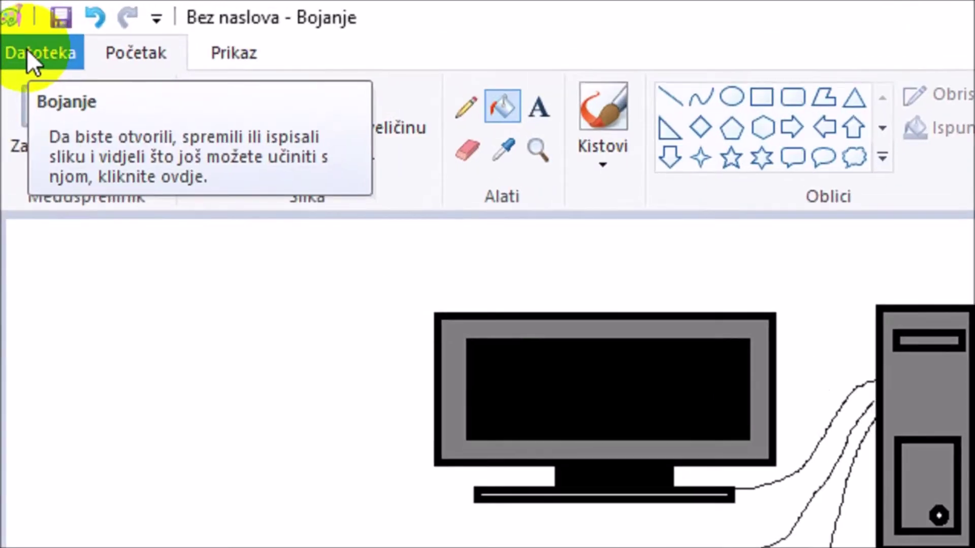
Step: Save the drawing as PNG 'Moje računalo' in D:\5 razred\5a\Datoteke za prijenos
{"action": "left_click", "coordinate": [27, 51]}
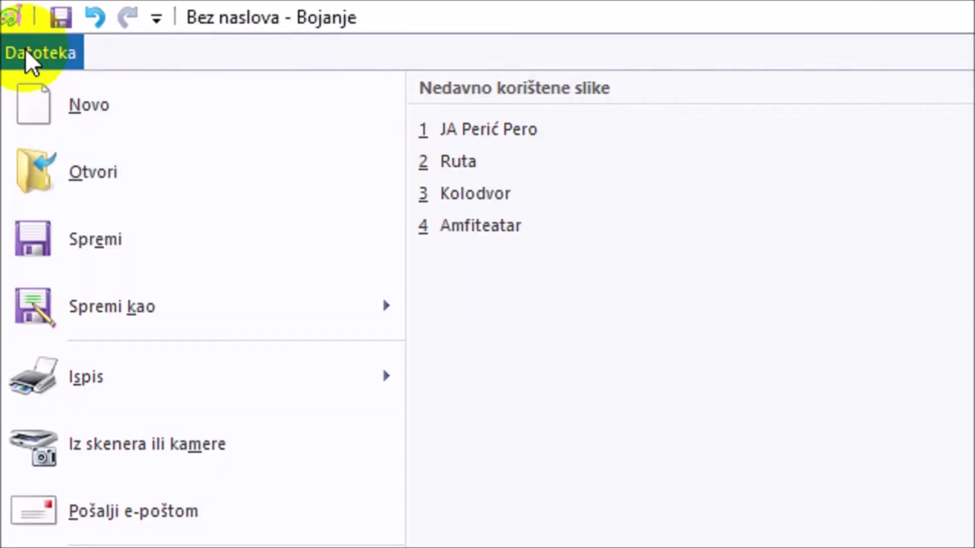
{"action": "mouse_move", "coordinate": [145, 311]}
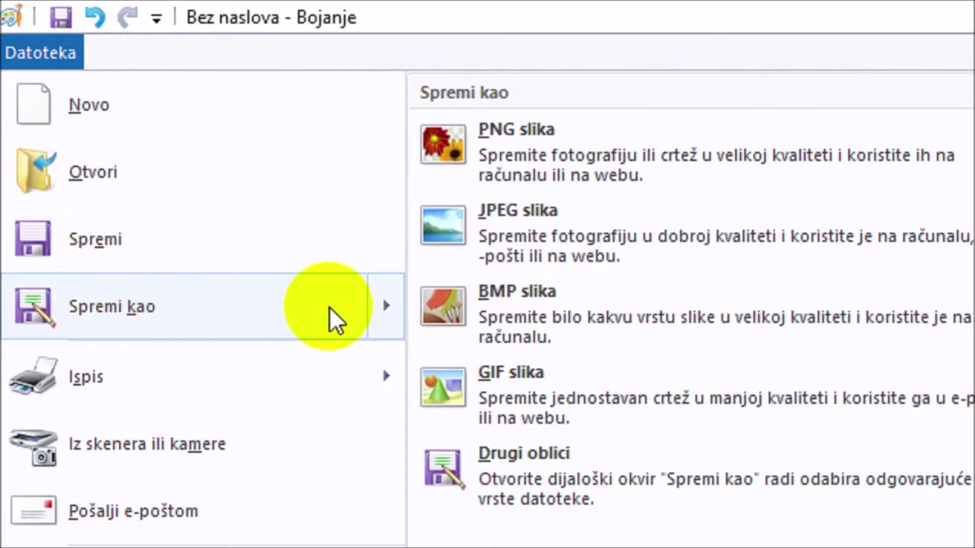
{"action": "left_click", "coordinate": [562, 157]}
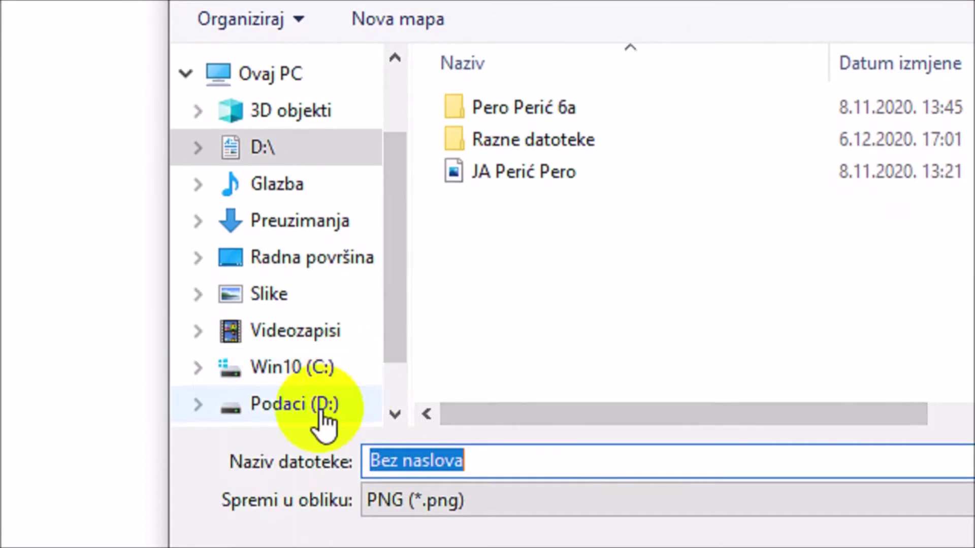
{"action": "left_click", "coordinate": [319, 412]}
{"action": "double_click", "coordinate": [516, 183]}
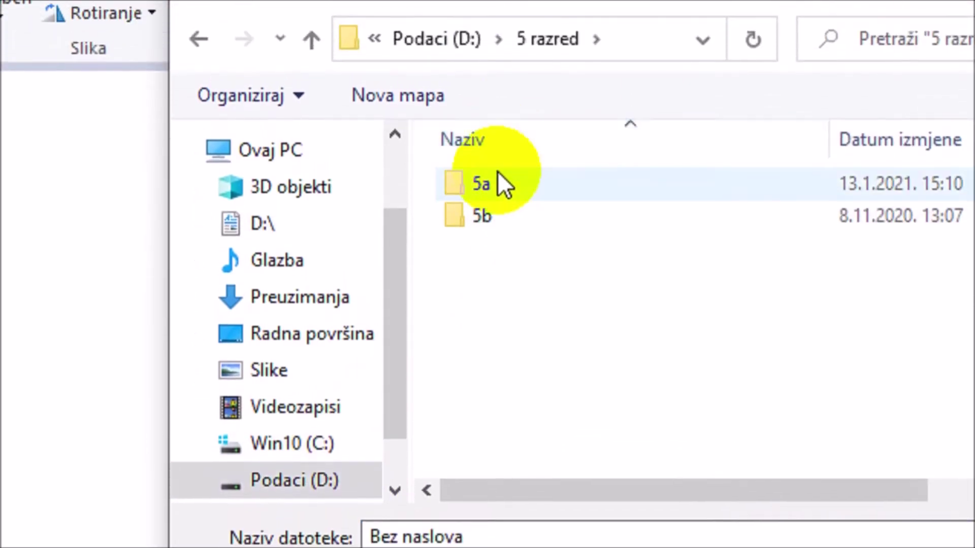
{"action": "double_click", "coordinate": [496, 185]}
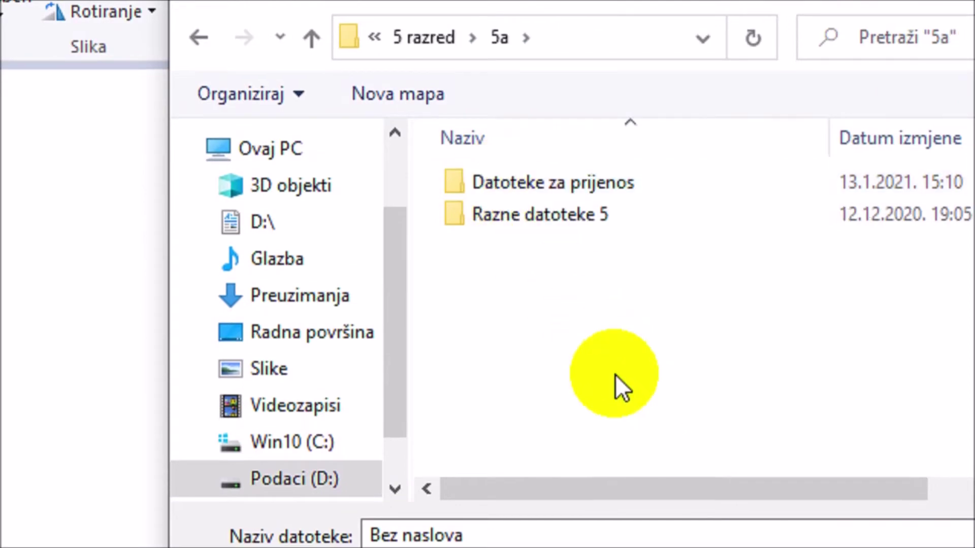
{"action": "double_click", "coordinate": [599, 184]}
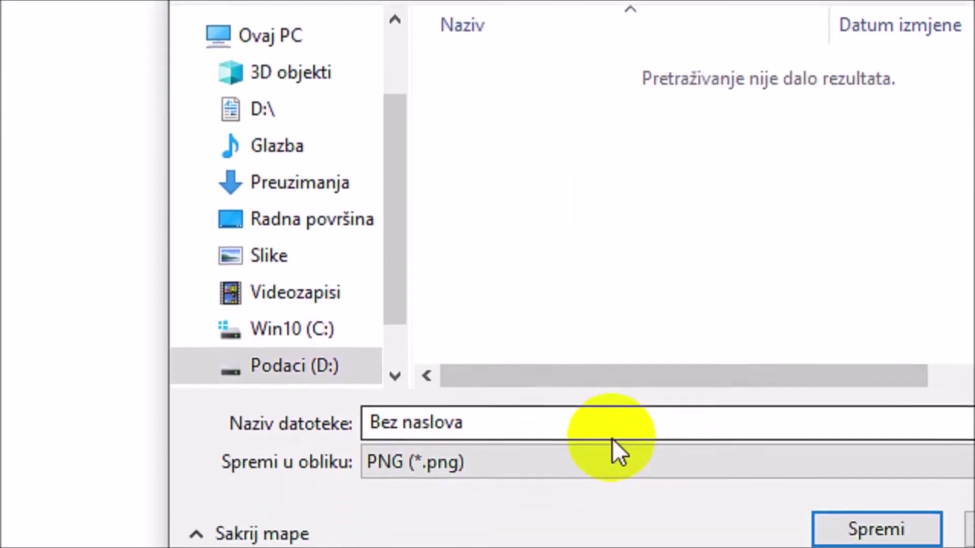
{"action": "left_click", "coordinate": [540, 400]}
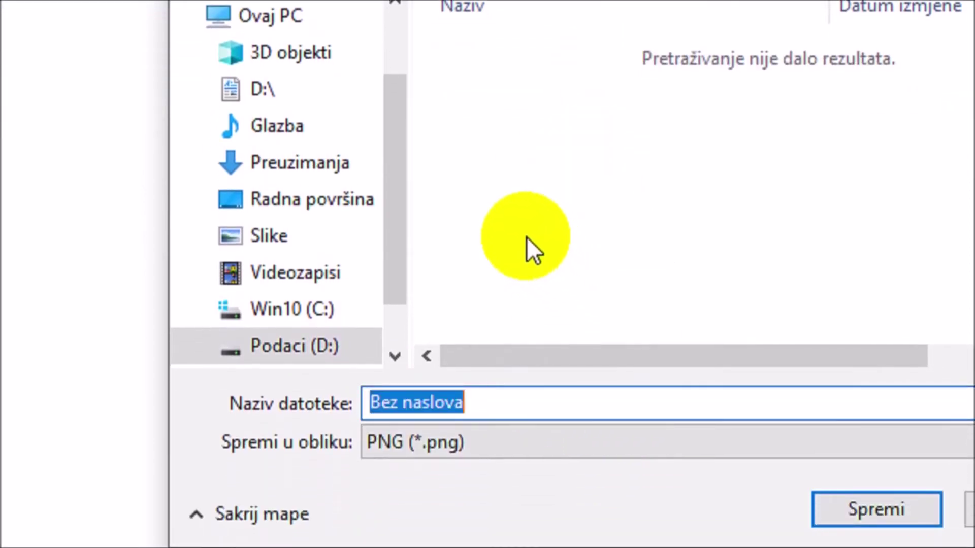
{"action": "type", "text": "Moje račun"}
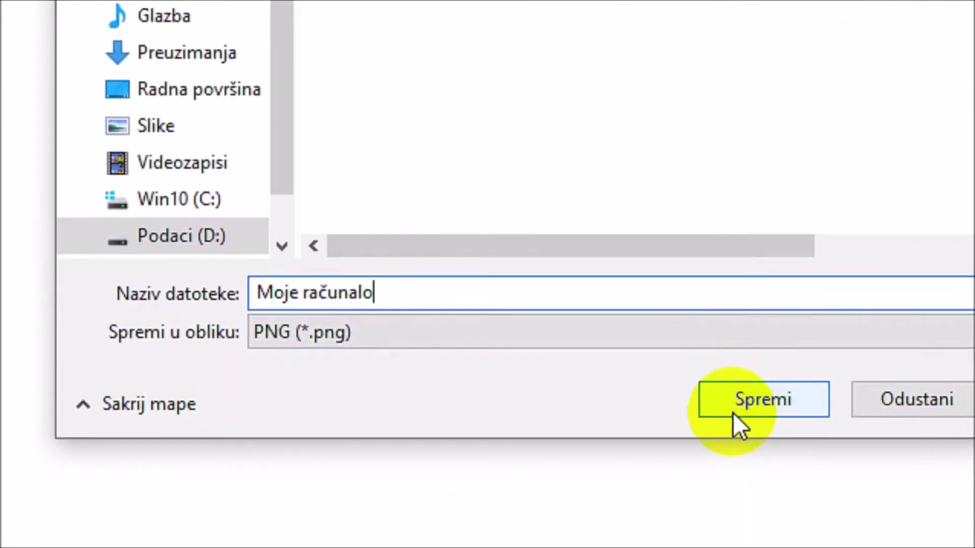
{"action": "left_click", "coordinate": [733, 411]}
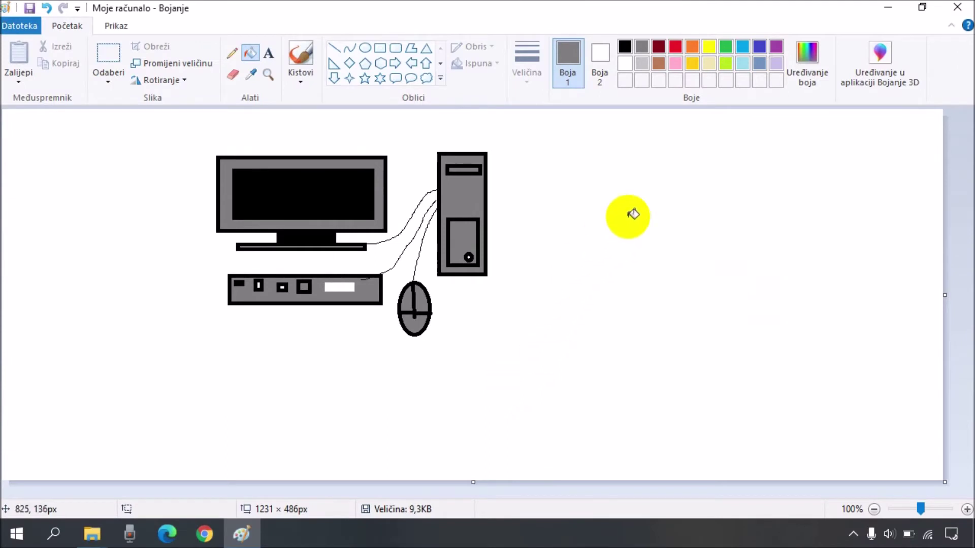
Step: Close Paint to return to the 5a folder window
{"action": "left_click", "coordinate": [953, 9]}
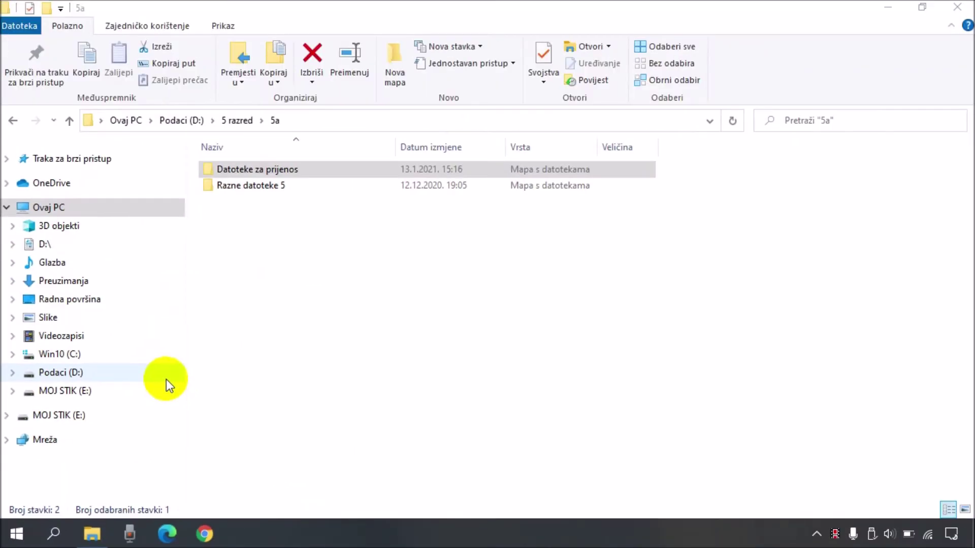
Step: Open MOJ STIK (E:) from Ovaj PC in a second window docked to the left half
{"action": "double_click", "coordinate": [389, 14]}
{"action": "left_click_drag", "start_coordinate": [382, 28], "coordinate": [452, 60]}
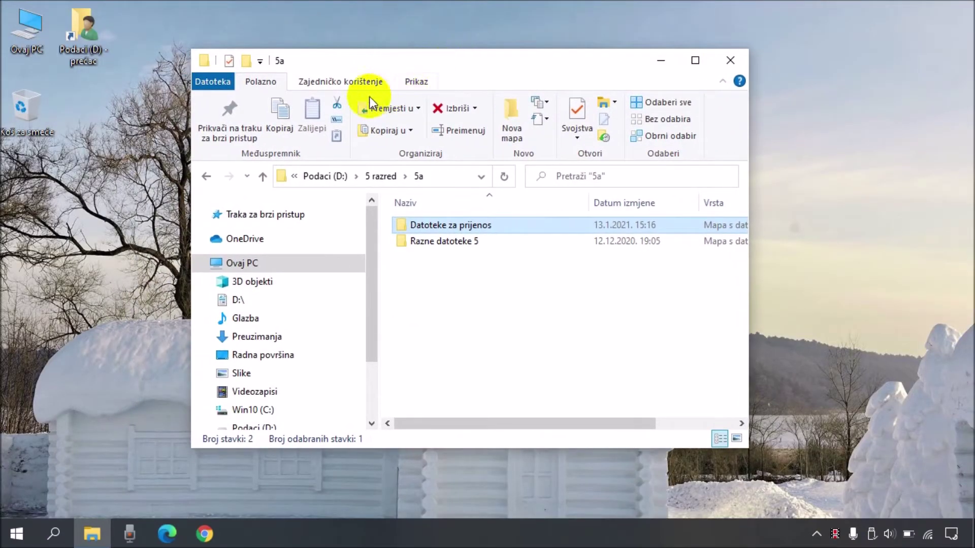
{"action": "left_click", "coordinate": [27, 35]}
{"action": "double_click", "coordinate": [26, 35]}
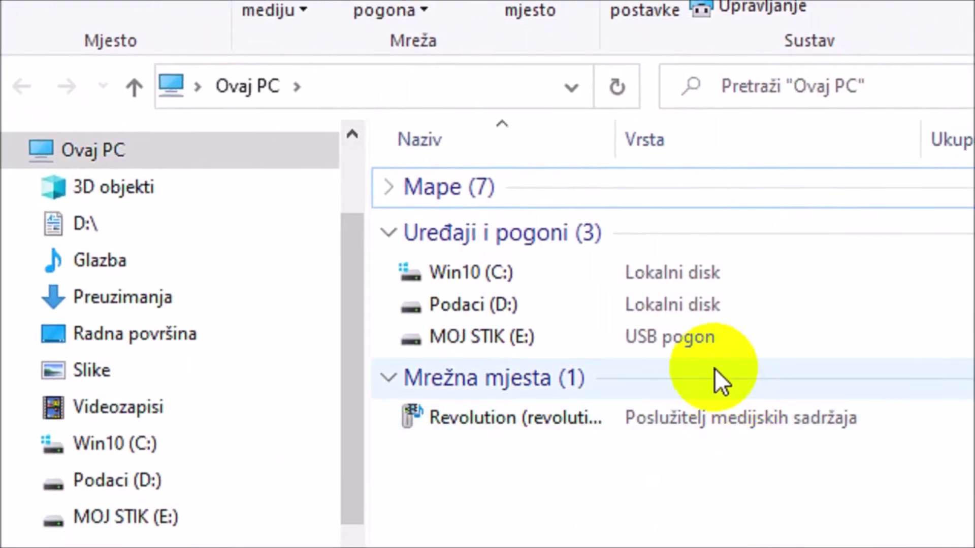
{"action": "double_click", "coordinate": [489, 338]}
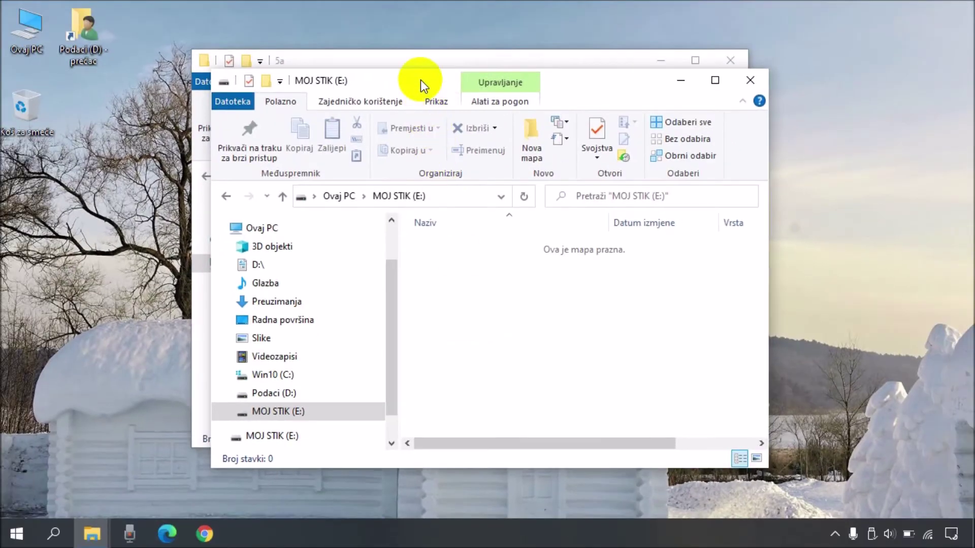
{"action": "left_click_drag", "start_coordinate": [420, 80], "coordinate": [1, 178]}
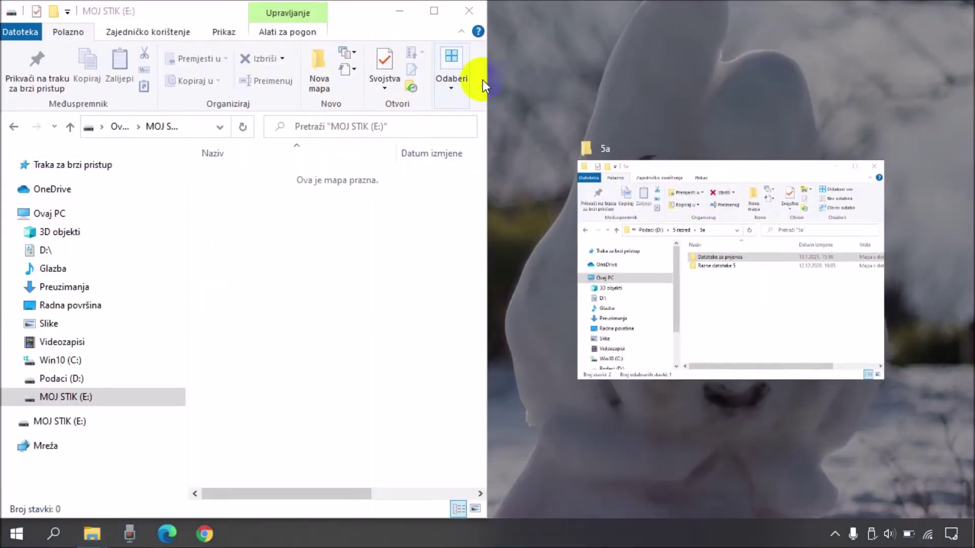
{"action": "left_click", "coordinate": [696, 169]}
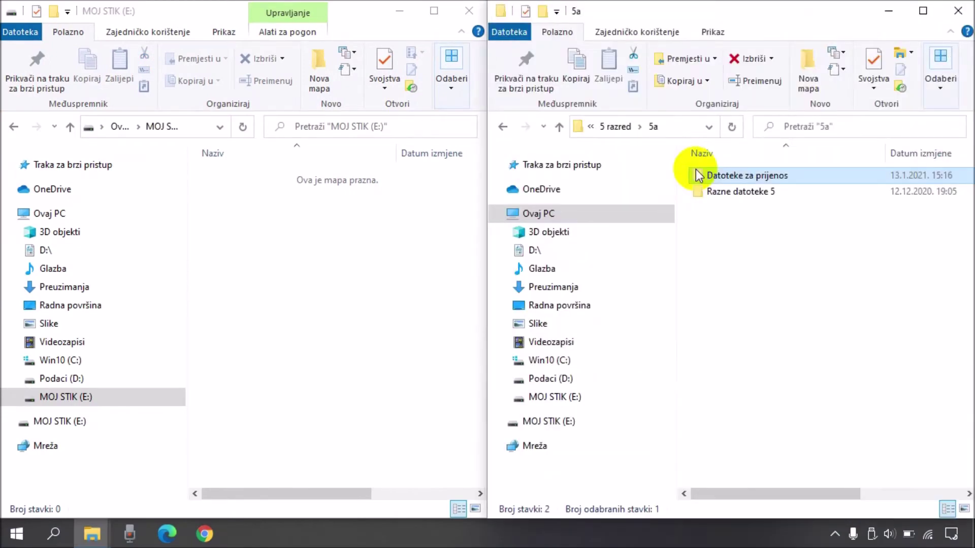
{"action": "left_click", "coordinate": [764, 252]}
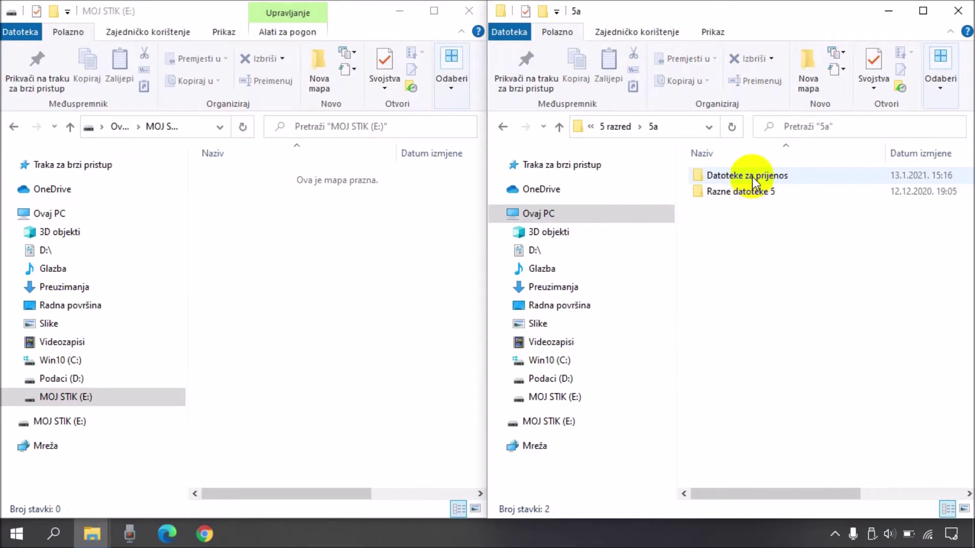
{"action": "left_click_drag", "start_coordinate": [753, 181], "coordinate": [380, 258]}
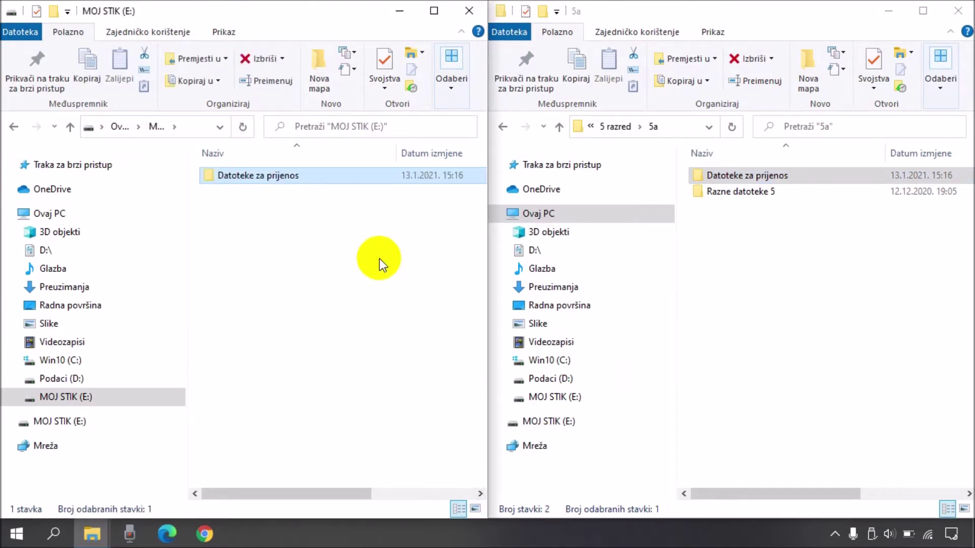
{"action": "double_click", "coordinate": [255, 178]}
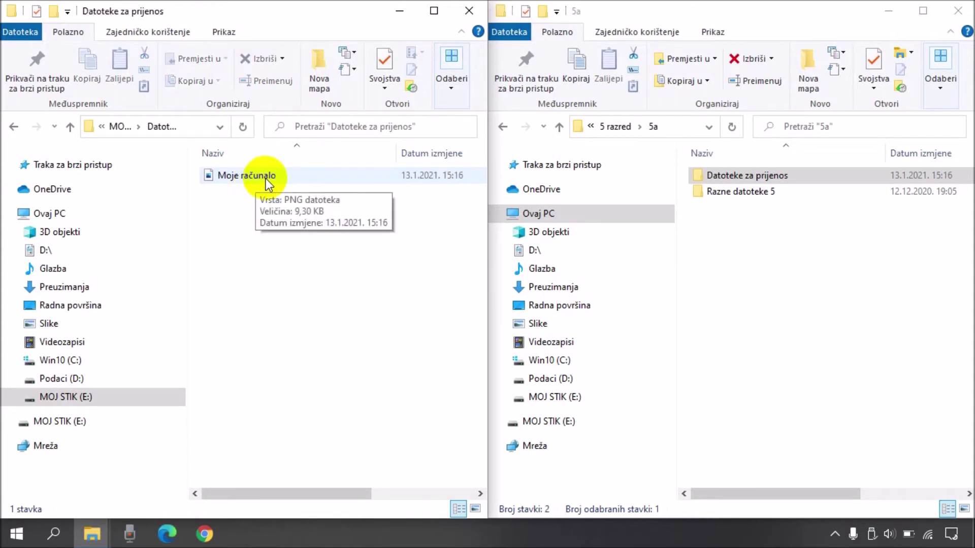
{"action": "left_click", "coordinate": [69, 128]}
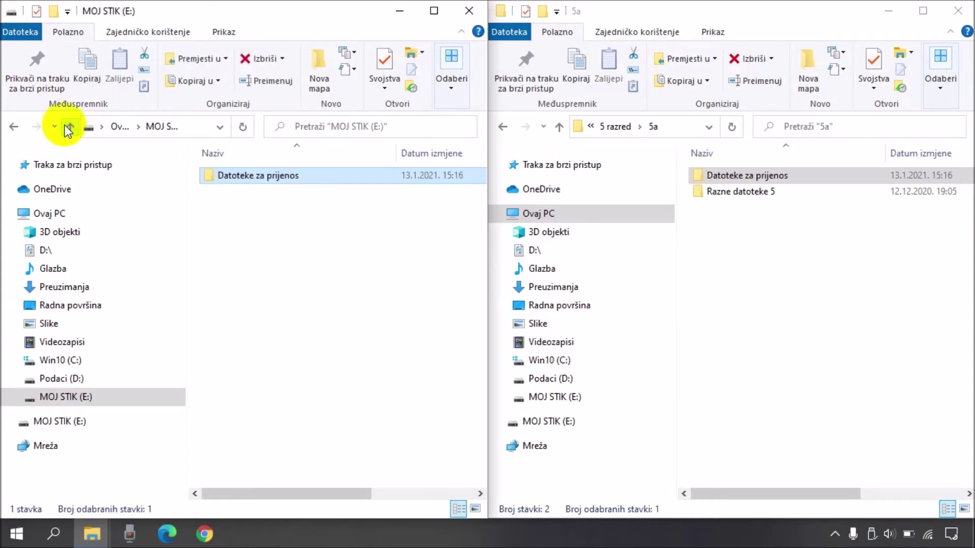
{"action": "left_click", "coordinate": [755, 239]}
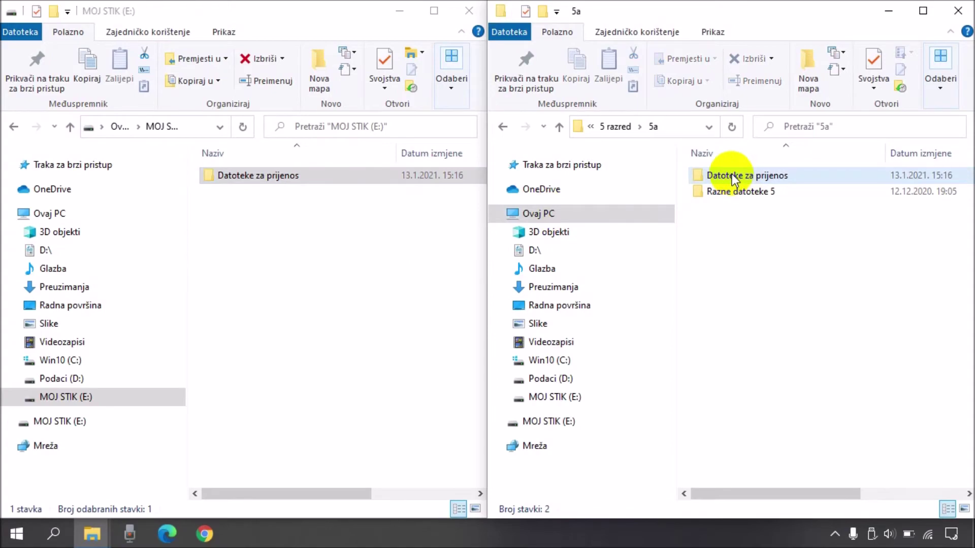
Step: Send Datoteke za prijenos to MOJ STIK (E:), replacing the file already there
{"action": "left_click", "coordinate": [726, 175]}
{"action": "right_click", "coordinate": [726, 175]}
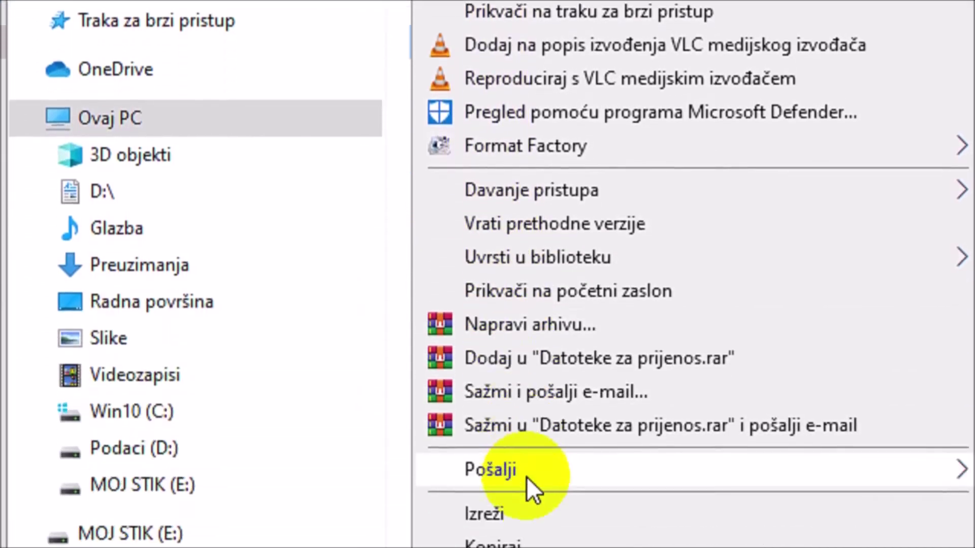
{"action": "mouse_move", "coordinate": [529, 413]}
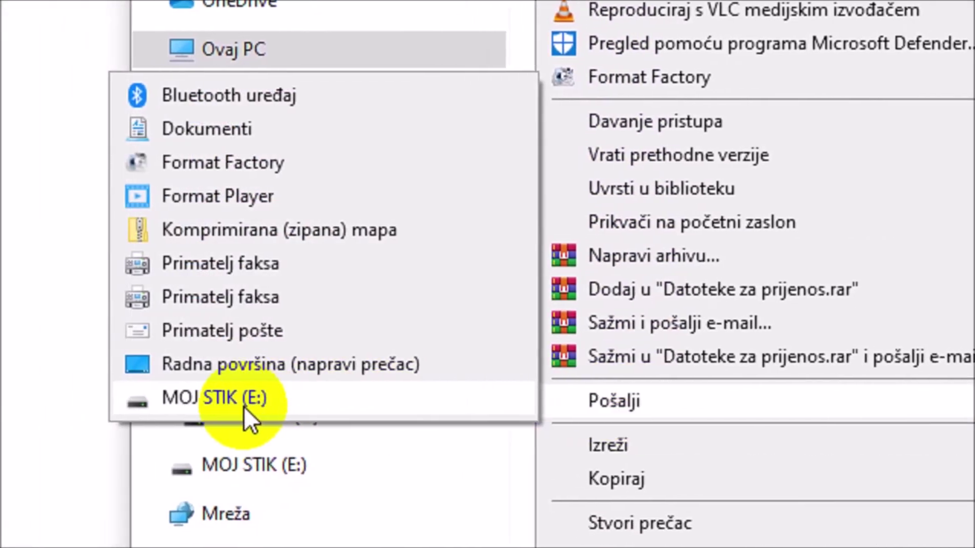
{"action": "left_click", "coordinate": [244, 407]}
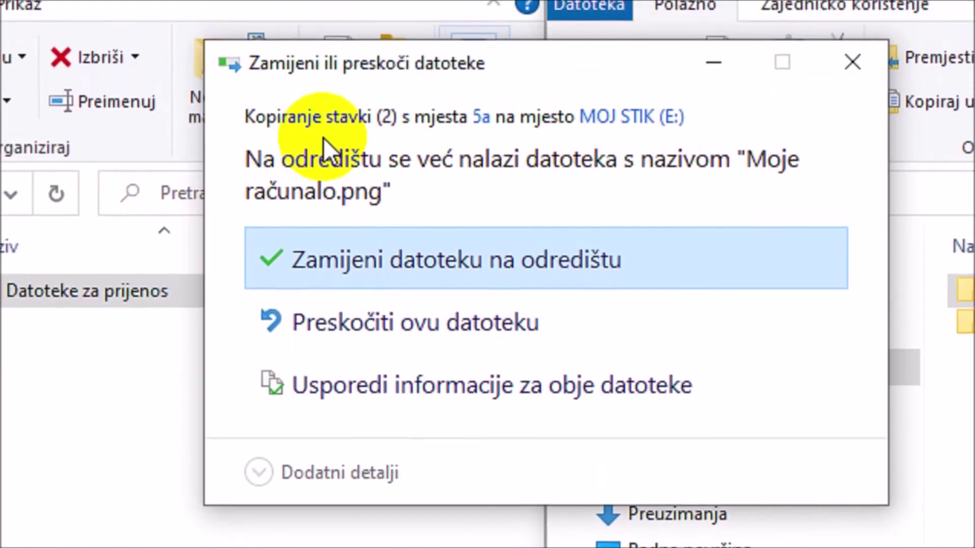
{"action": "left_click", "coordinate": [389, 267]}
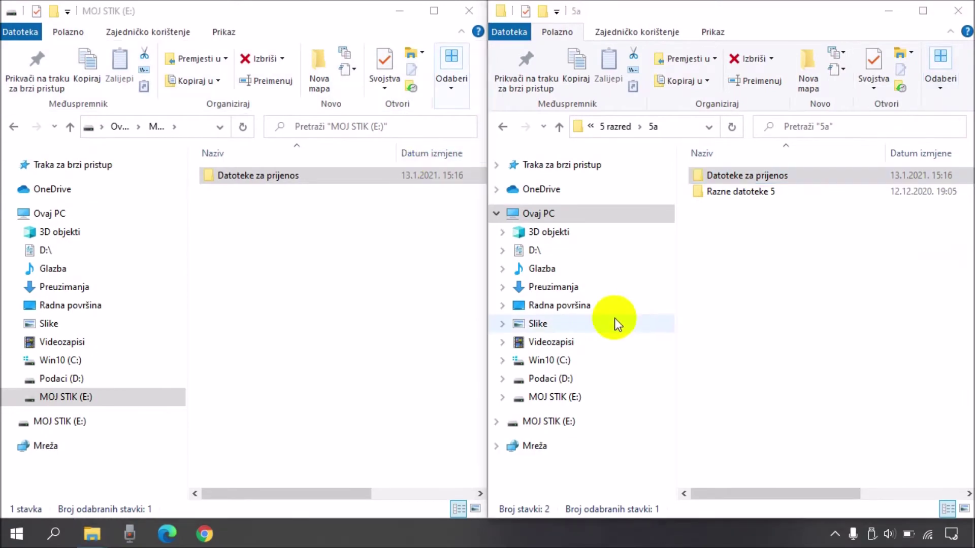
Step: Close both Explorer windows, safely eject MOJ STIK, and search Windows for 'blok'
{"action": "left_click", "coordinate": [957, 12]}
{"action": "left_click", "coordinate": [469, 11]}
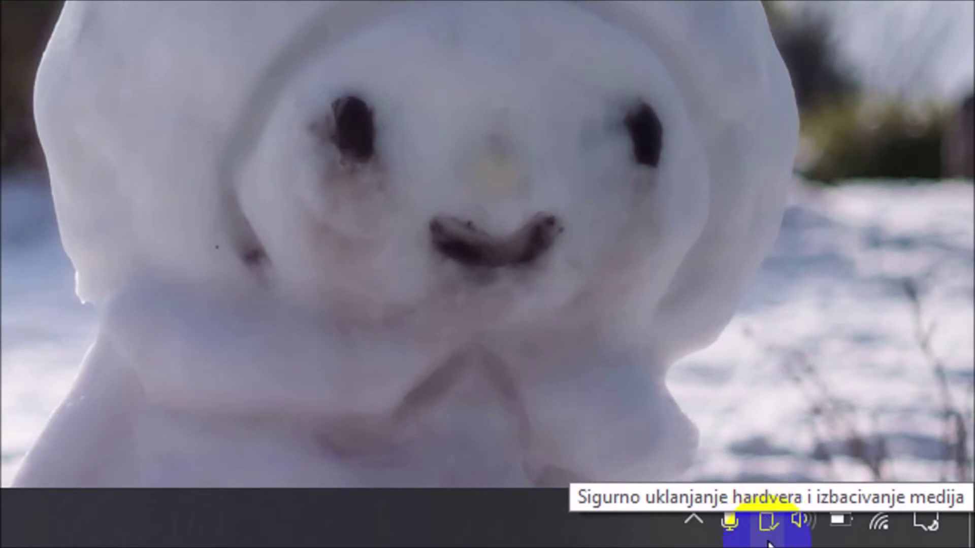
{"action": "left_click", "coordinate": [766, 519]}
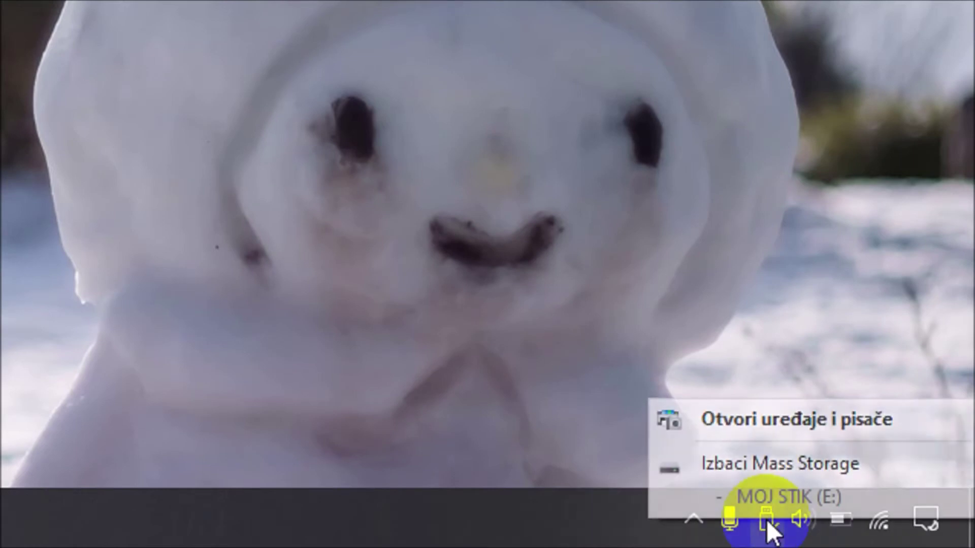
{"action": "left_click", "coordinate": [781, 466]}
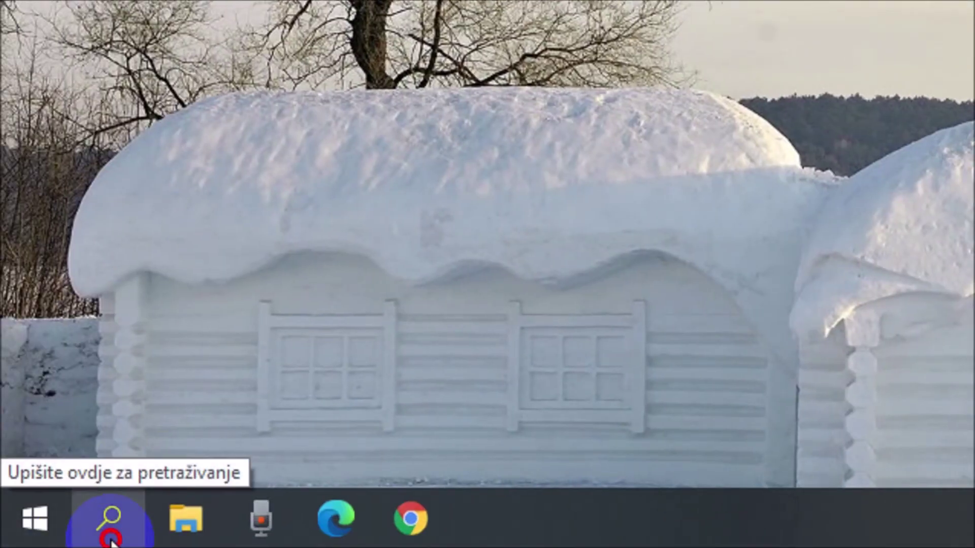
{"action": "left_click", "coordinate": [109, 528]}
{"action": "type", "text": "blok"}
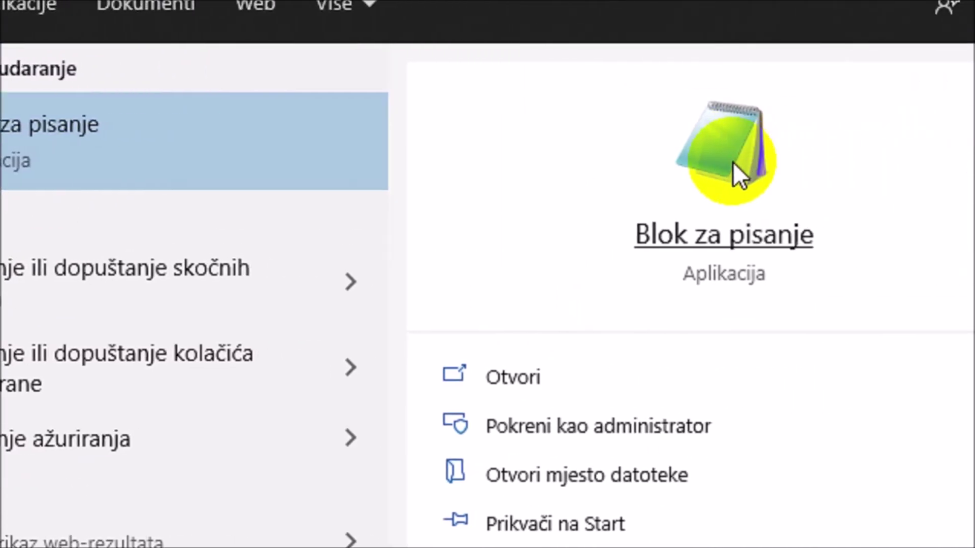
Step: Launch Blok za pisanje and type a person's name followed by Zagreb
{"action": "left_click", "coordinate": [733, 162]}
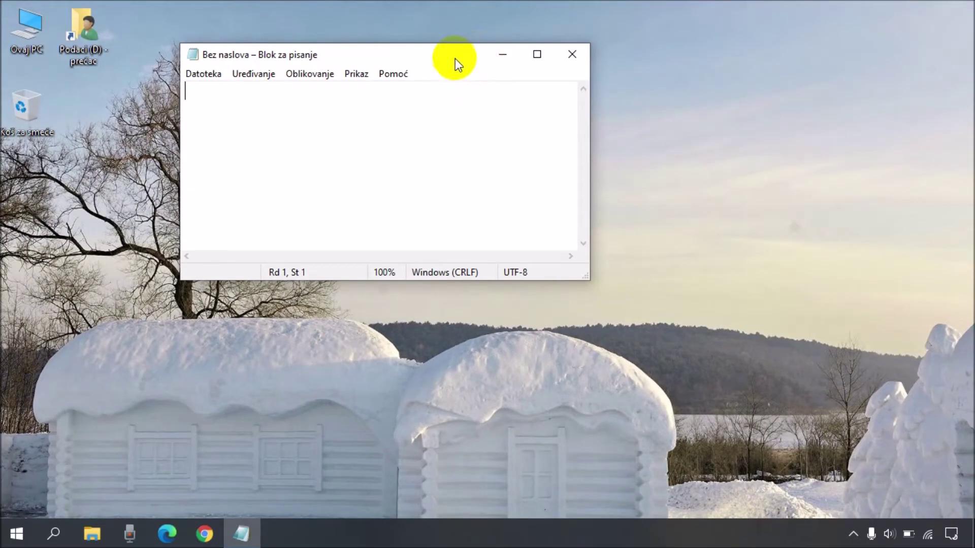
{"action": "left_click", "coordinate": [257, 112]}
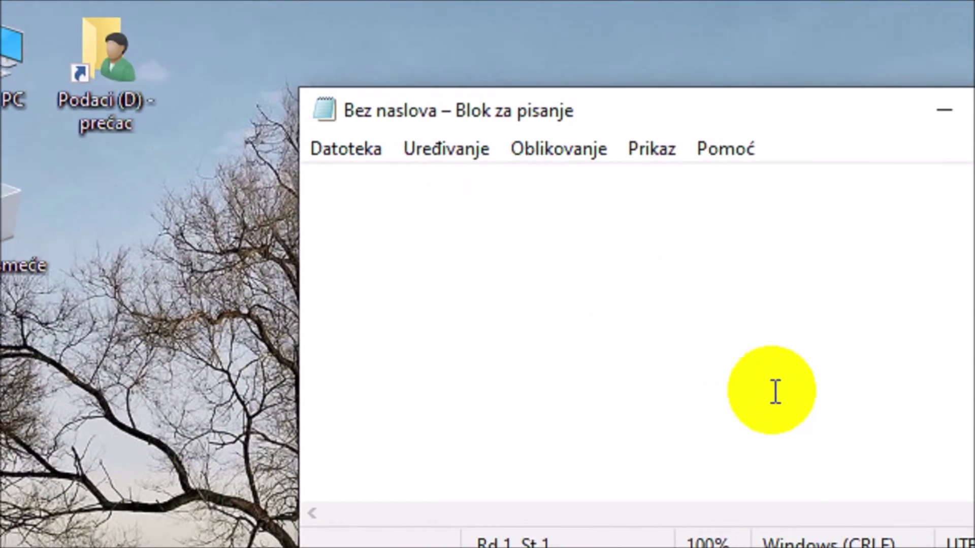
{"action": "type", "text": "Pero Perić, Zagreb"}
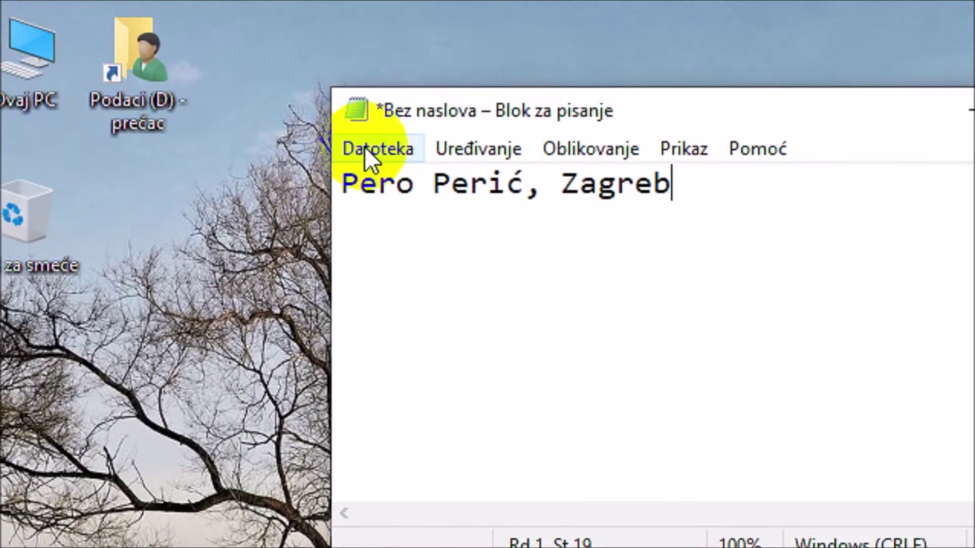
{"action": "left_click", "coordinate": [216, 116]}
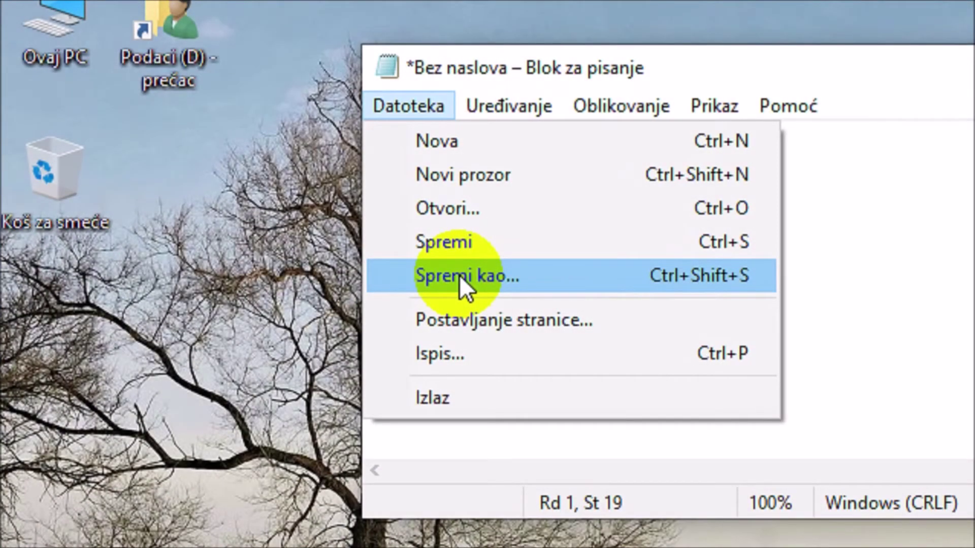
Step: Save the note as 'Podaci' plus the student's name and 5a in E:\Datoteke za prijenos
{"action": "left_click", "coordinate": [458, 275]}
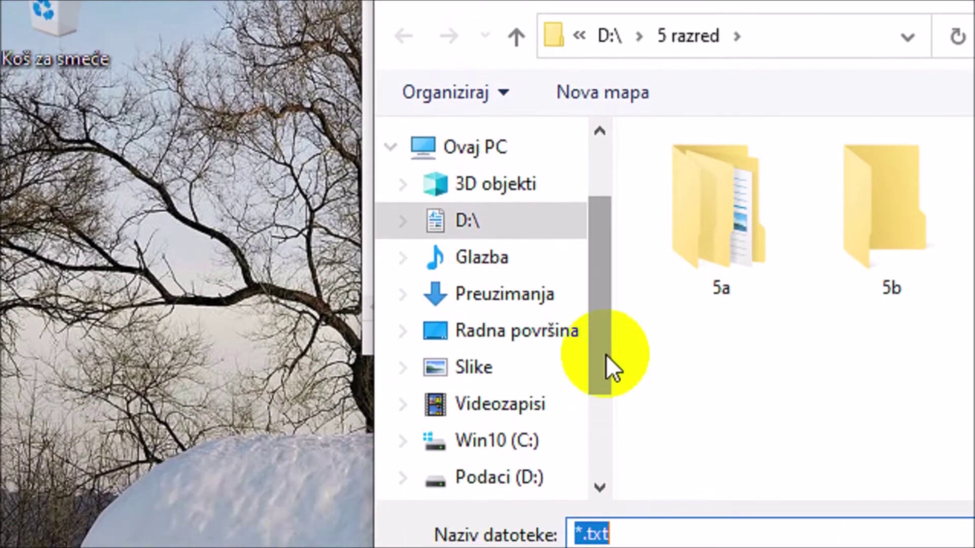
{"action": "left_click_drag", "start_coordinate": [604, 518], "coordinate": [601, 547]}
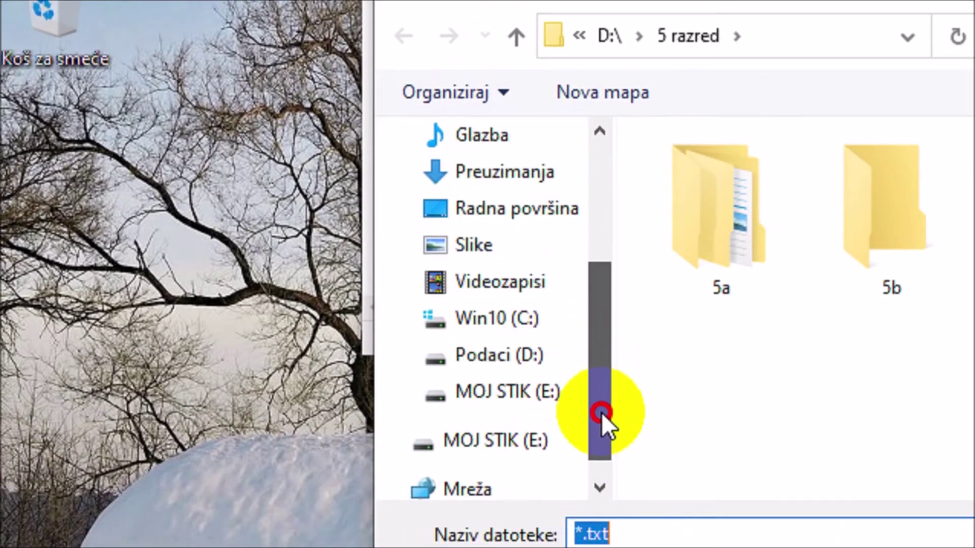
{"action": "left_click", "coordinate": [505, 399]}
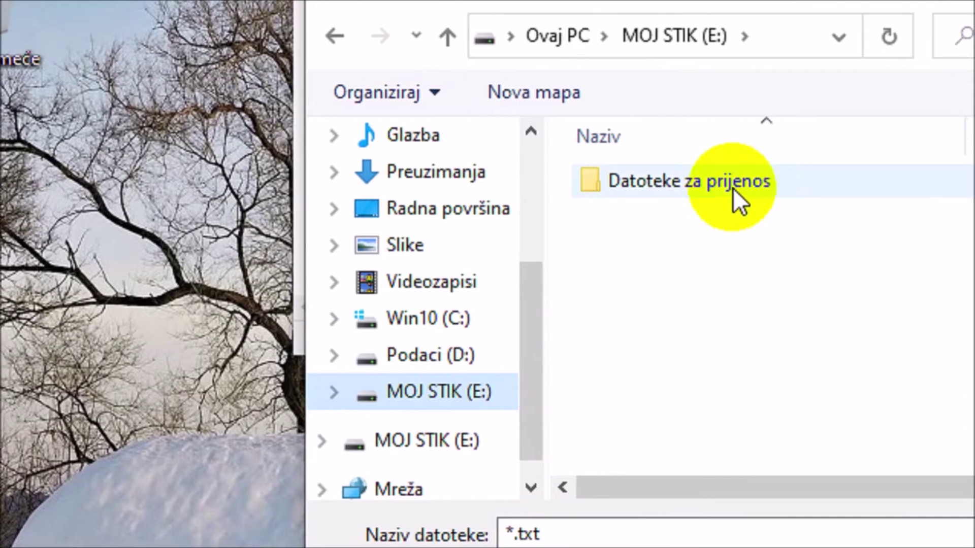
{"action": "double_click", "coordinate": [801, 182]}
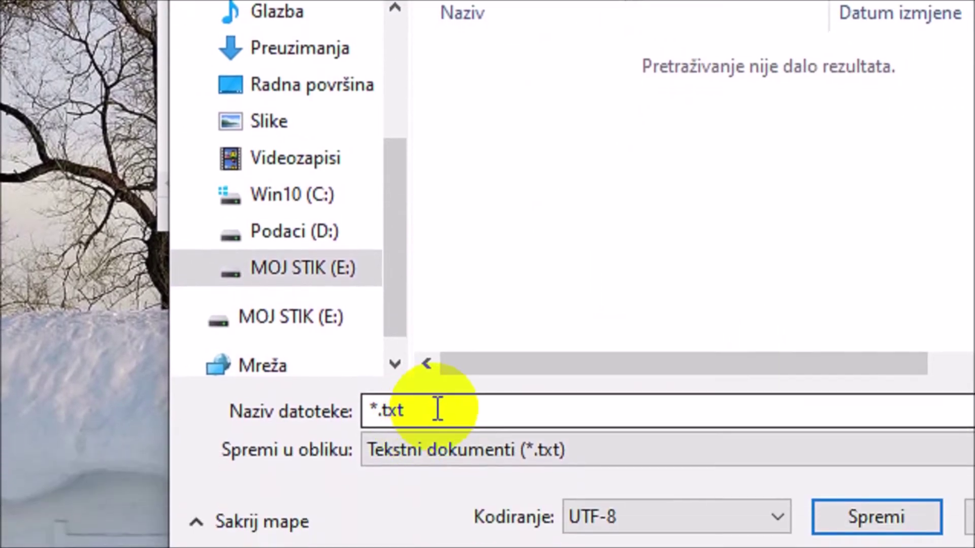
{"action": "double_click", "coordinate": [438, 409]}
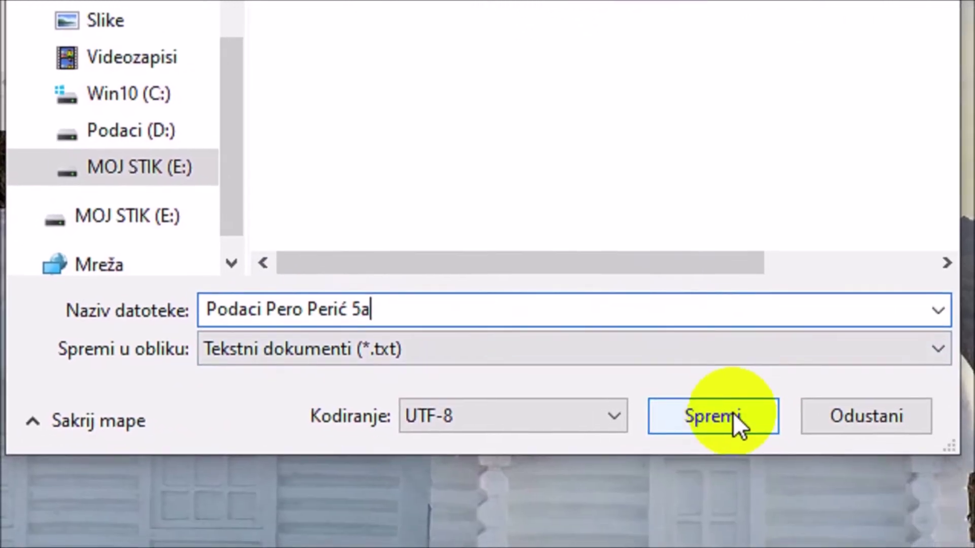
{"action": "left_click", "coordinate": [895, 518]}
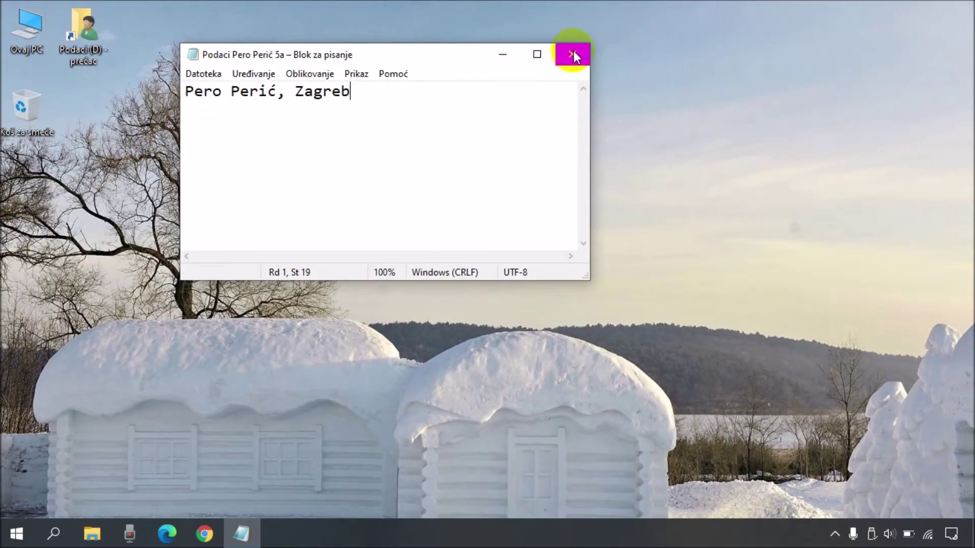
Step: Close Notepad, browse to MOJ STIK (E:) > Datoteke za prijenos, and check the saved text file
{"action": "left_click", "coordinate": [574, 53]}
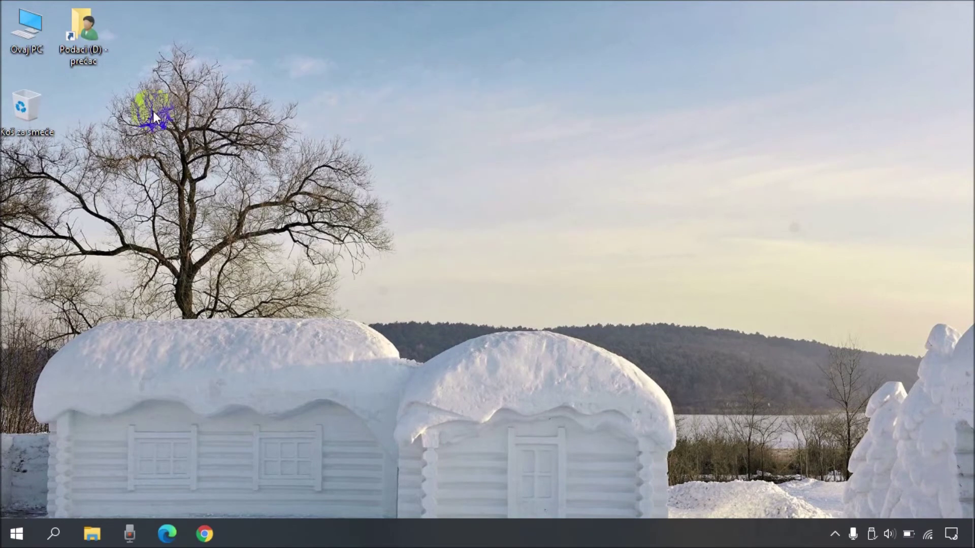
{"action": "double_click", "coordinate": [22, 41]}
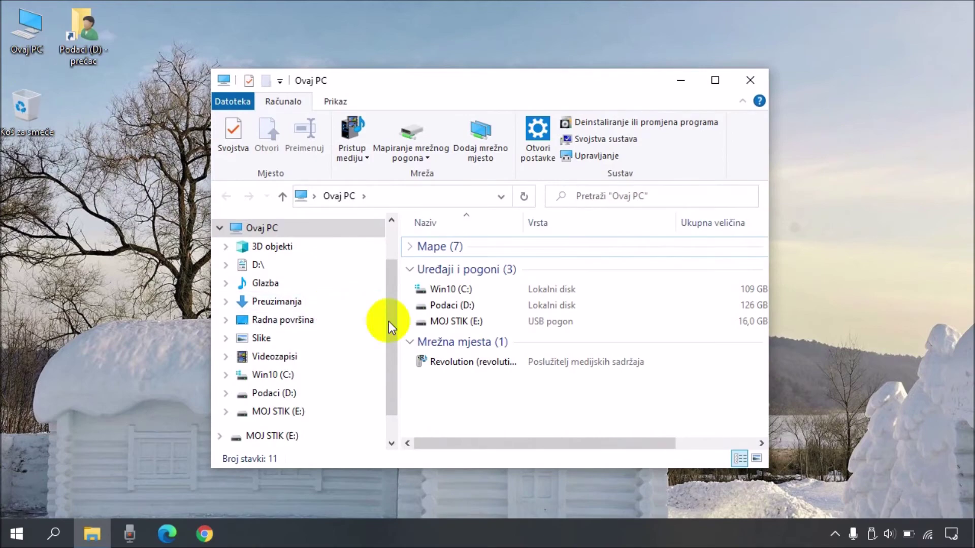
{"action": "mouse_move", "coordinate": [440, 321]}
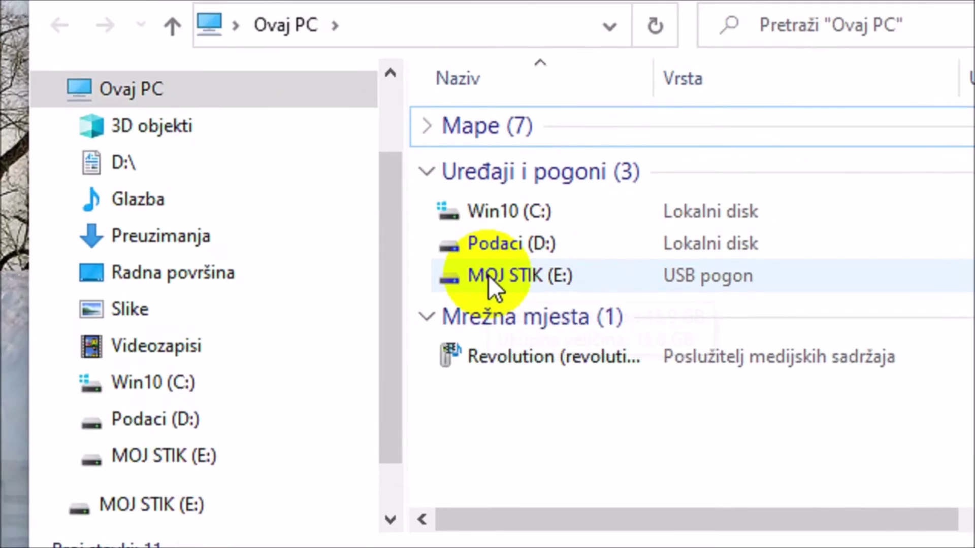
{"action": "double_click", "coordinate": [489, 275]}
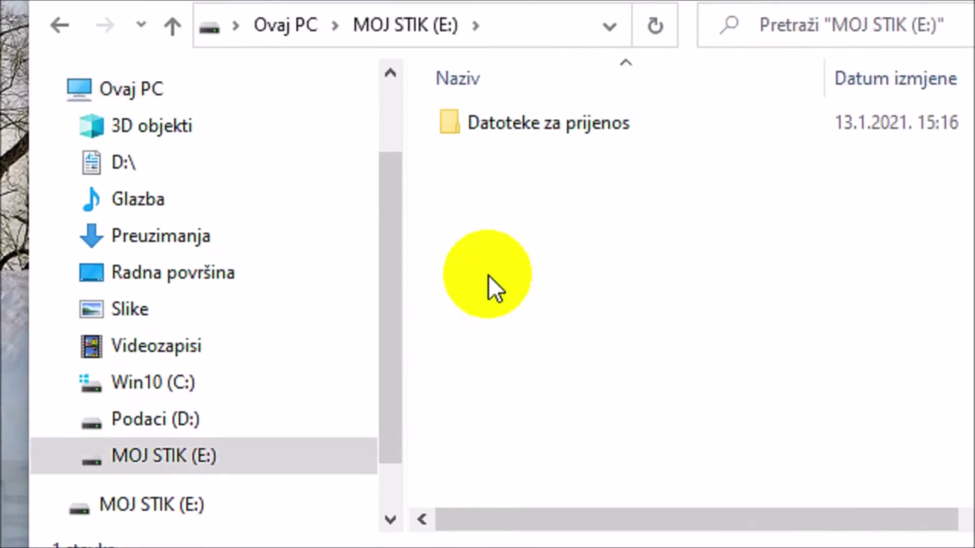
{"action": "double_click", "coordinate": [593, 122]}
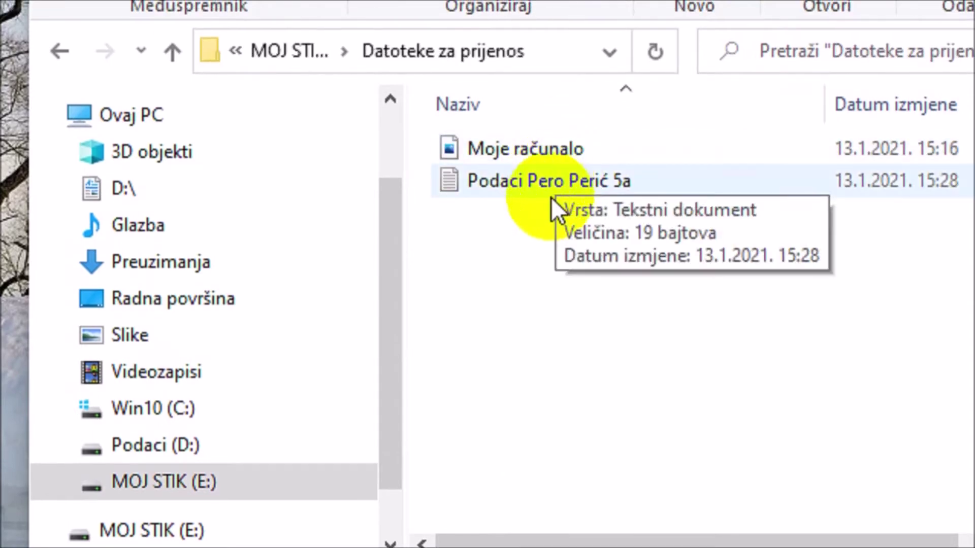
{"action": "double_click", "coordinate": [554, 192]}
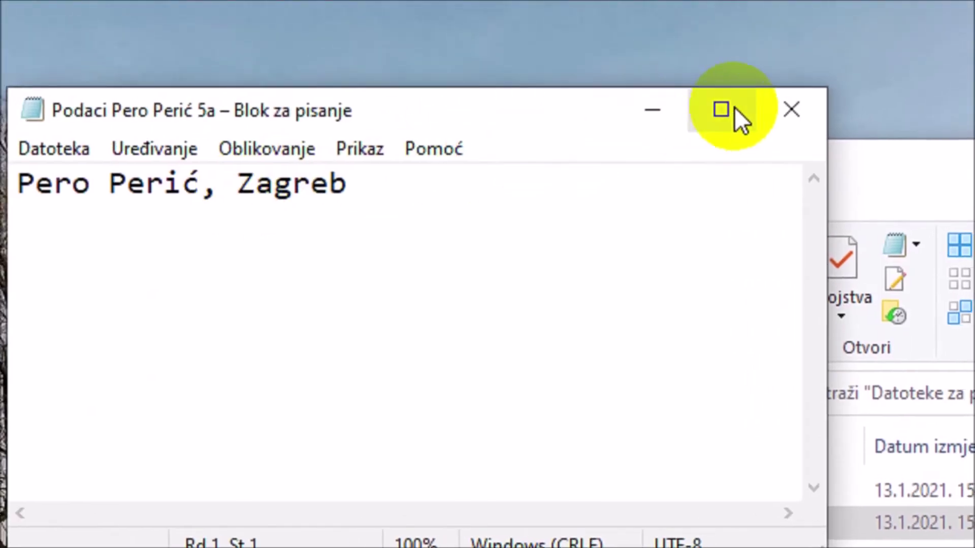
{"action": "left_click", "coordinate": [733, 107]}
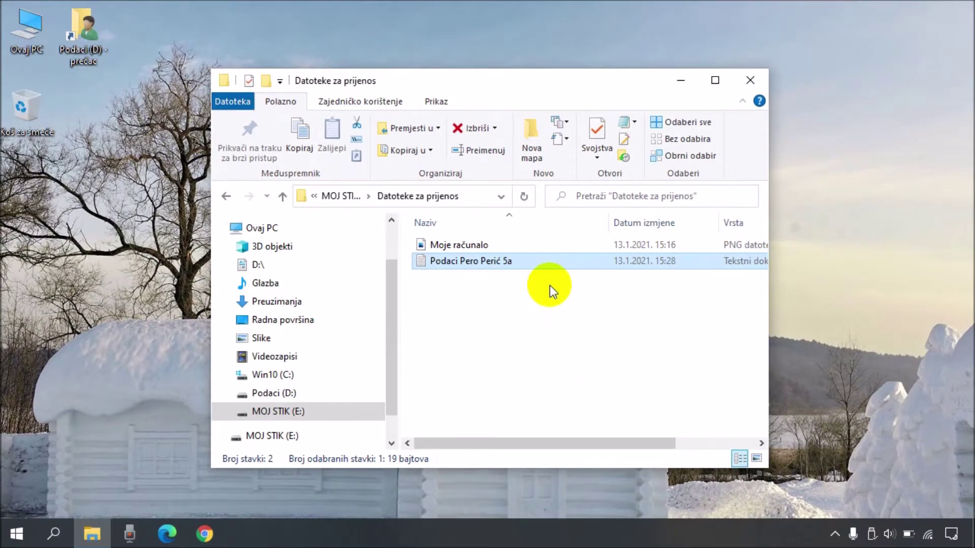
Step: Cut the Podaci text file from the USB transfer folder, paste it onto the desktop, and close Explorer
{"action": "left_click", "coordinate": [607, 330]}
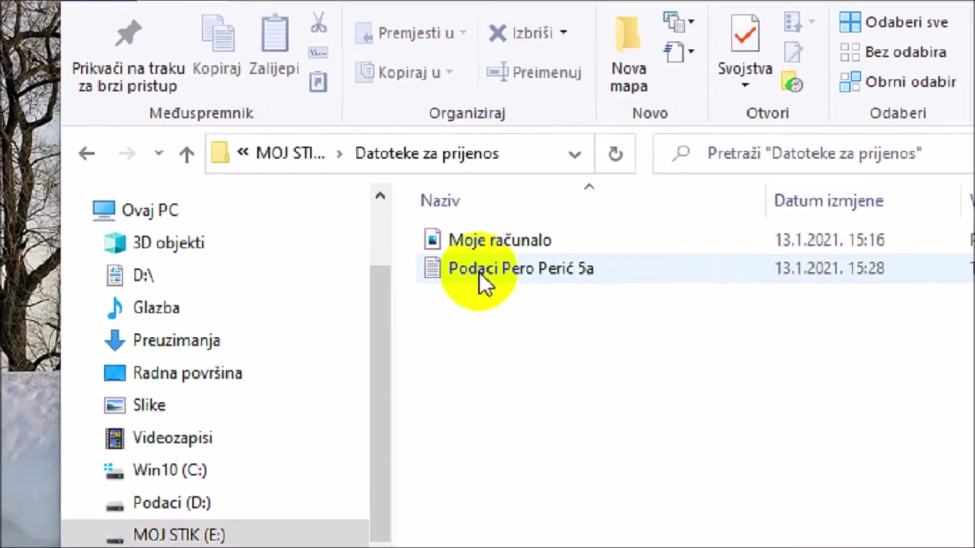
{"action": "left_click", "coordinate": [447, 263]}
{"action": "right_click", "coordinate": [489, 275]}
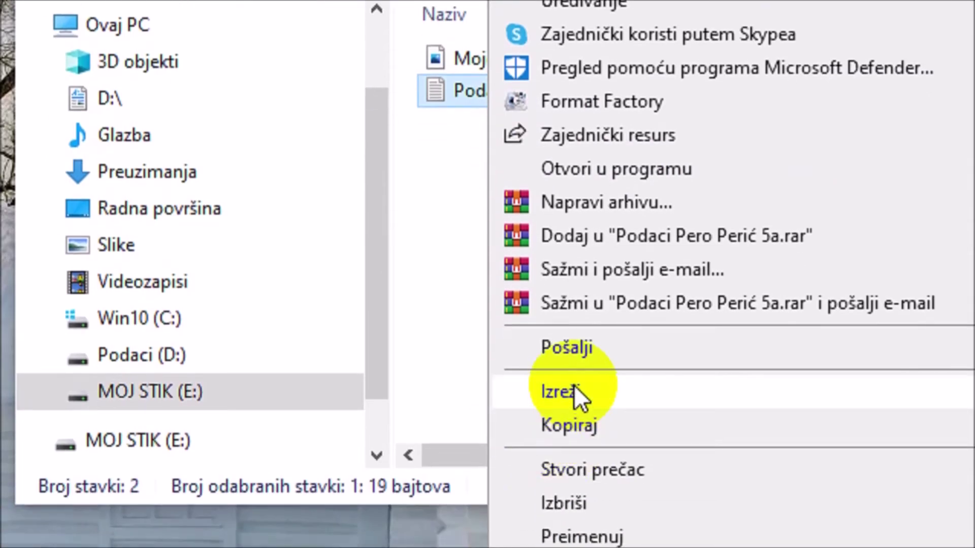
{"action": "left_click", "coordinate": [574, 391]}
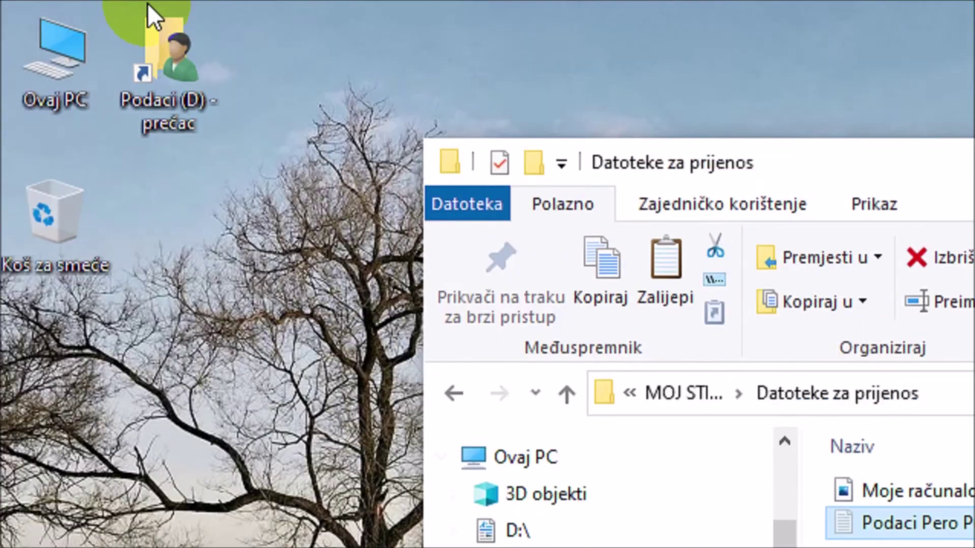
{"action": "right_click", "coordinate": [178, 304]}
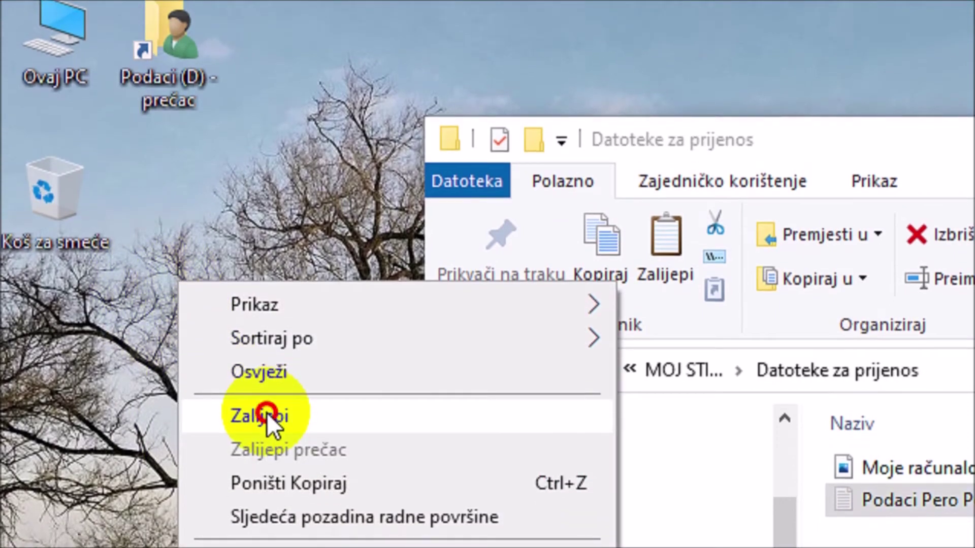
{"action": "left_click", "coordinate": [267, 413]}
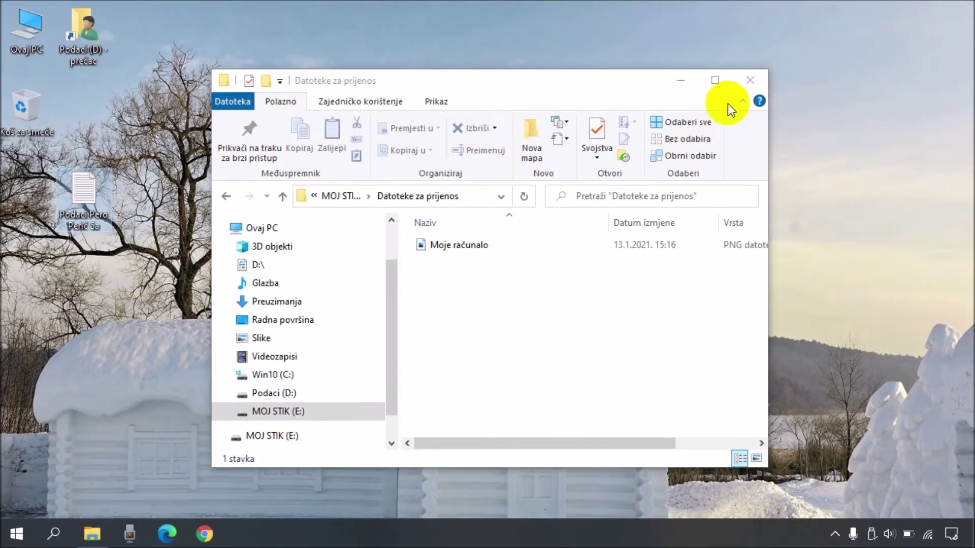
{"action": "left_click", "coordinate": [751, 80]}
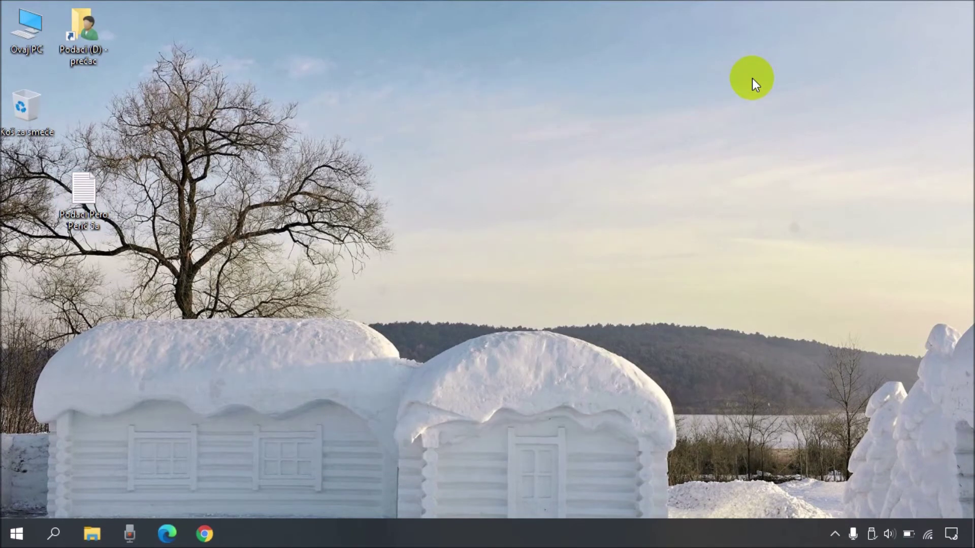
Step: In maximized Chrome, search 'office365' and follow Office 365 za škole to portal.office.com
{"action": "left_click", "coordinate": [209, 534]}
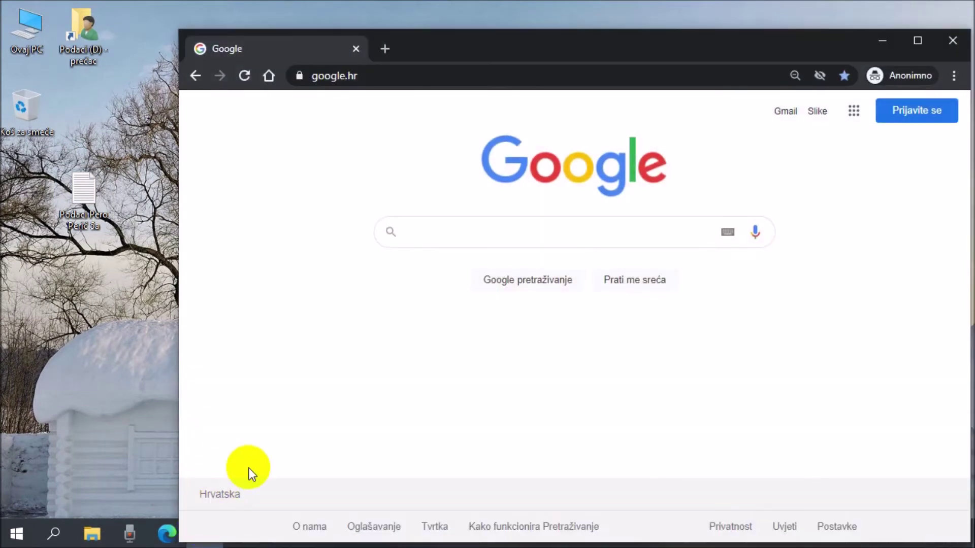
{"action": "left_click", "coordinate": [915, 42]}
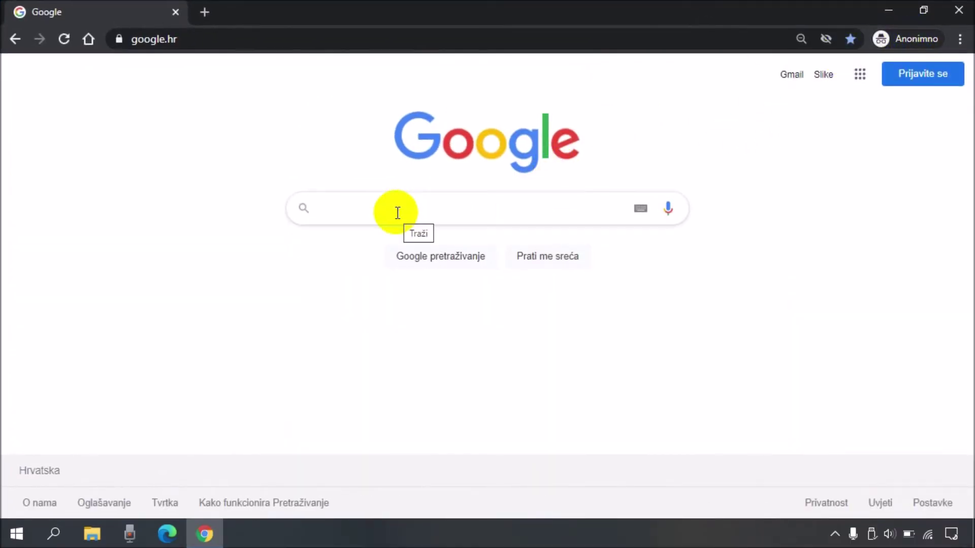
{"action": "type", "text": "office365"}
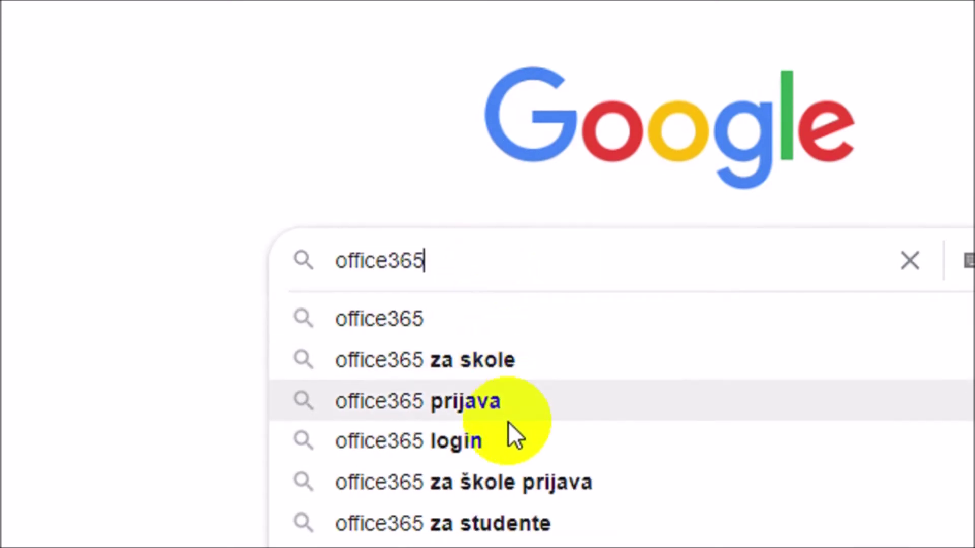
{"action": "left_click", "coordinate": [523, 485]}
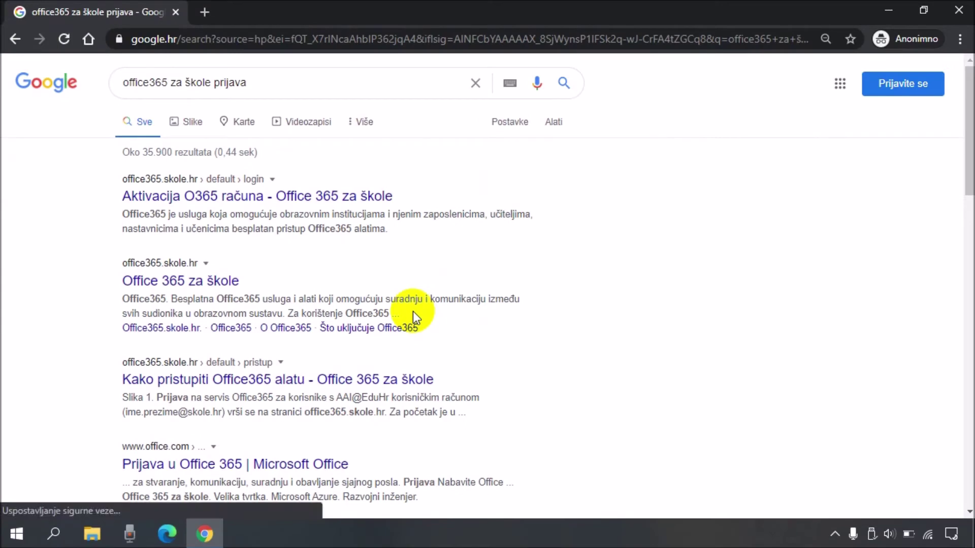
{"action": "left_click", "coordinate": [198, 282]}
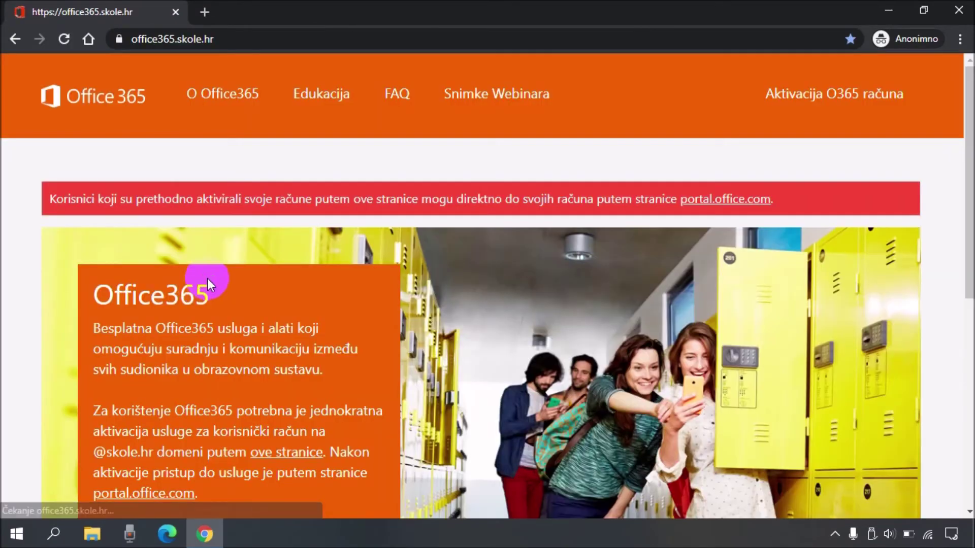
{"action": "left_click", "coordinate": [717, 203]}
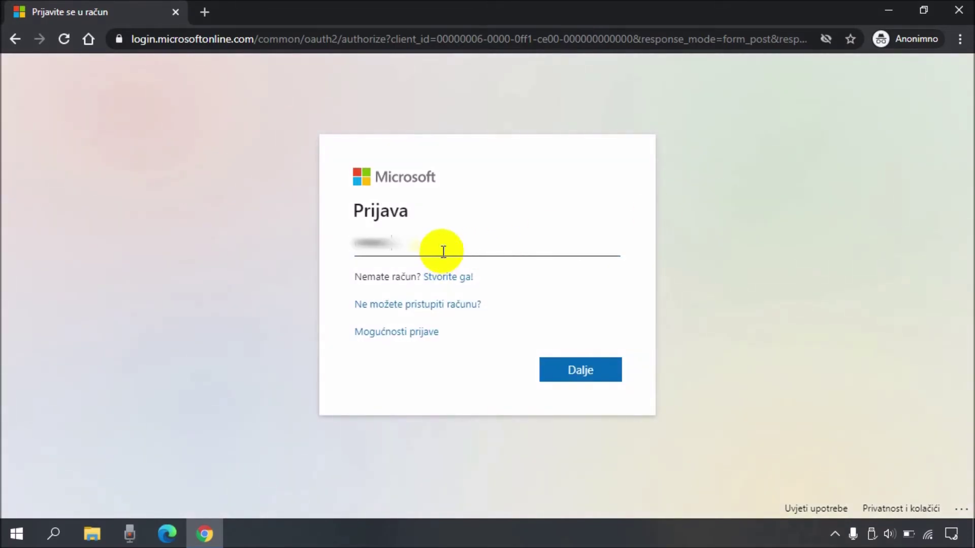
Step: Sign in through AAI@EduHr with the saved school username, resubmit the stalled page, and stay signed in
{"action": "left_click", "coordinate": [565, 370]}
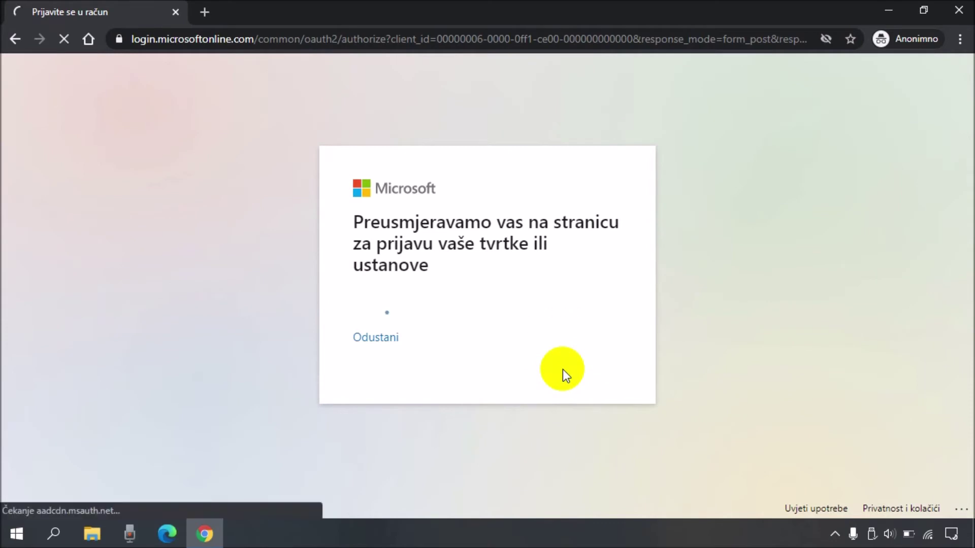
{"action": "key", "text": "Down"}
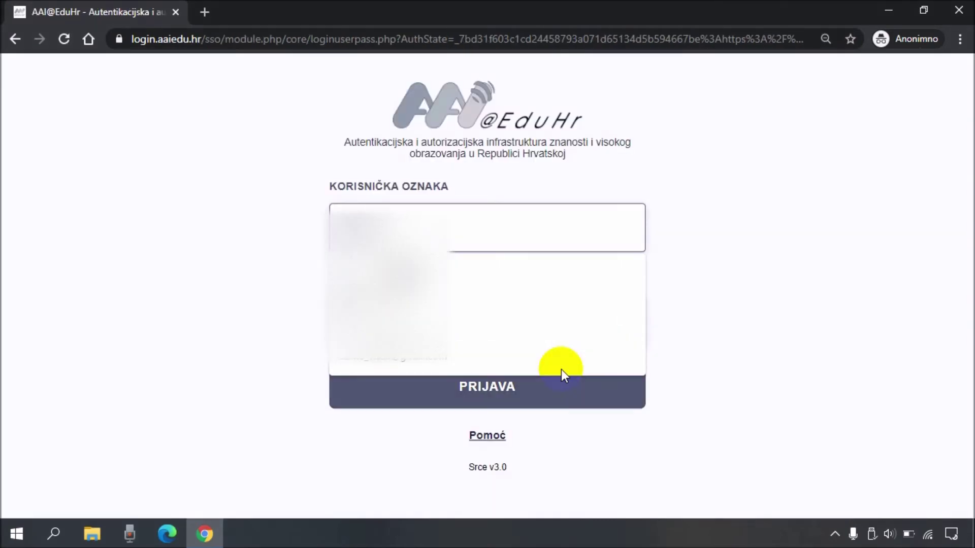
{"action": "left_click", "coordinate": [422, 326]}
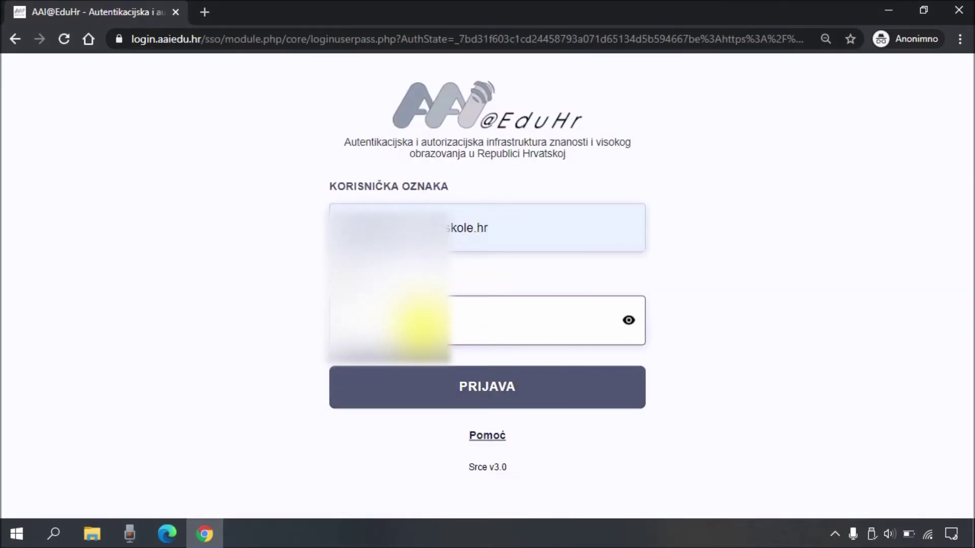
{"action": "left_click", "coordinate": [465, 390]}
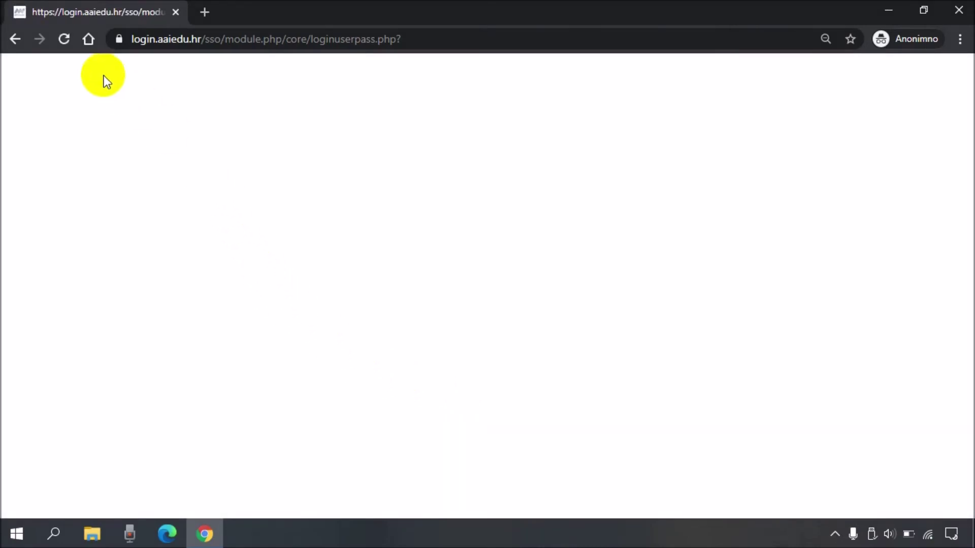
{"action": "left_click", "coordinate": [62, 37]}
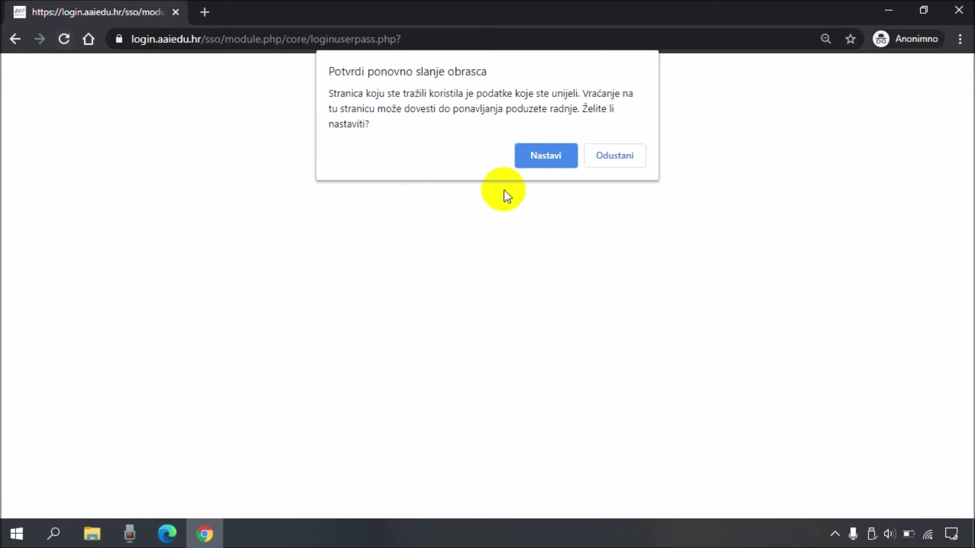
{"action": "left_click", "coordinate": [537, 158]}
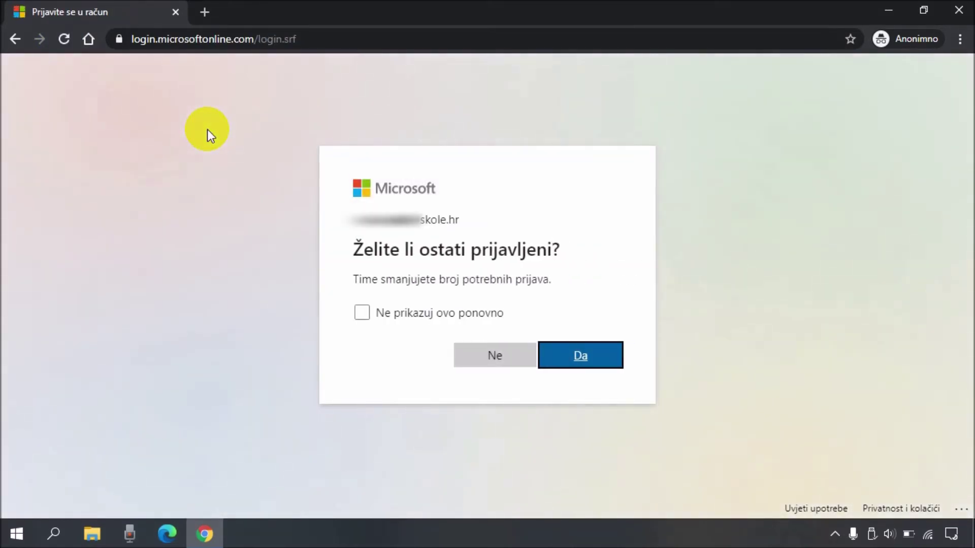
{"action": "left_click", "coordinate": [586, 359]}
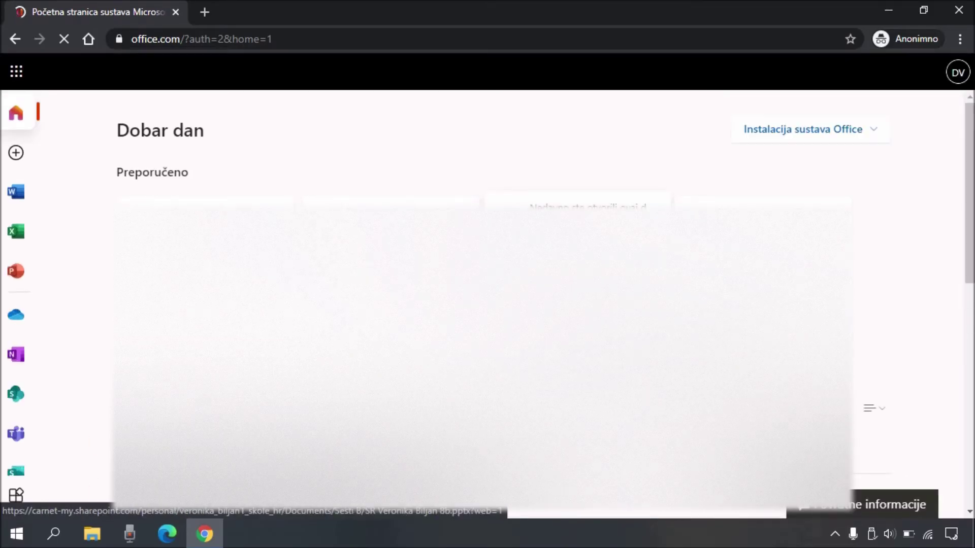
Step: Upload the Podaci text file from Radna površina into OneDrive's Moje datoteke
{"action": "left_click", "coordinate": [16, 320]}
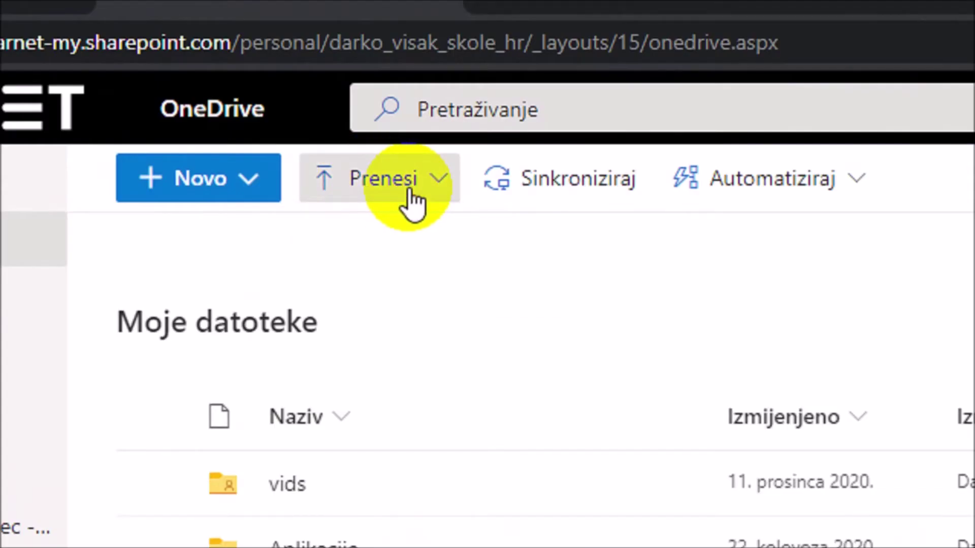
{"action": "left_click", "coordinate": [413, 203]}
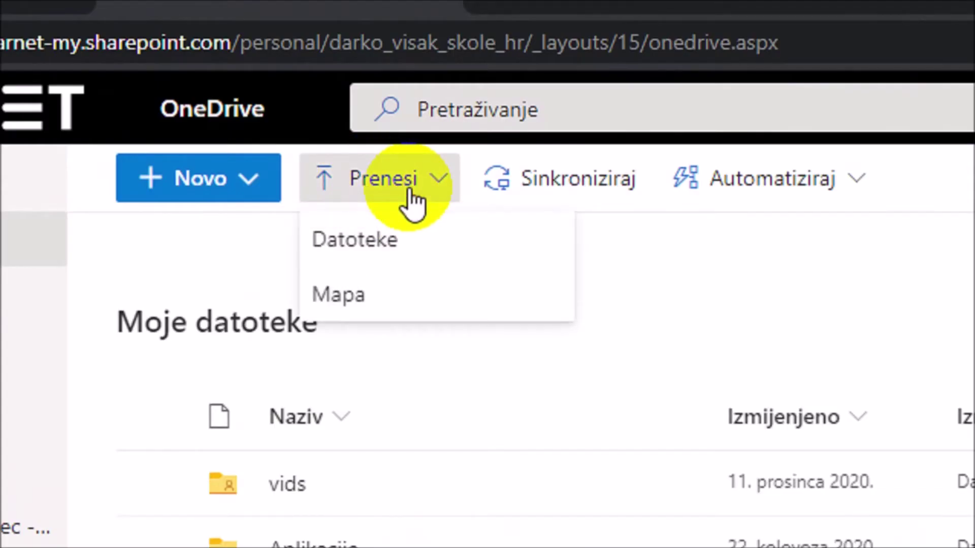
{"action": "left_click", "coordinate": [384, 244]}
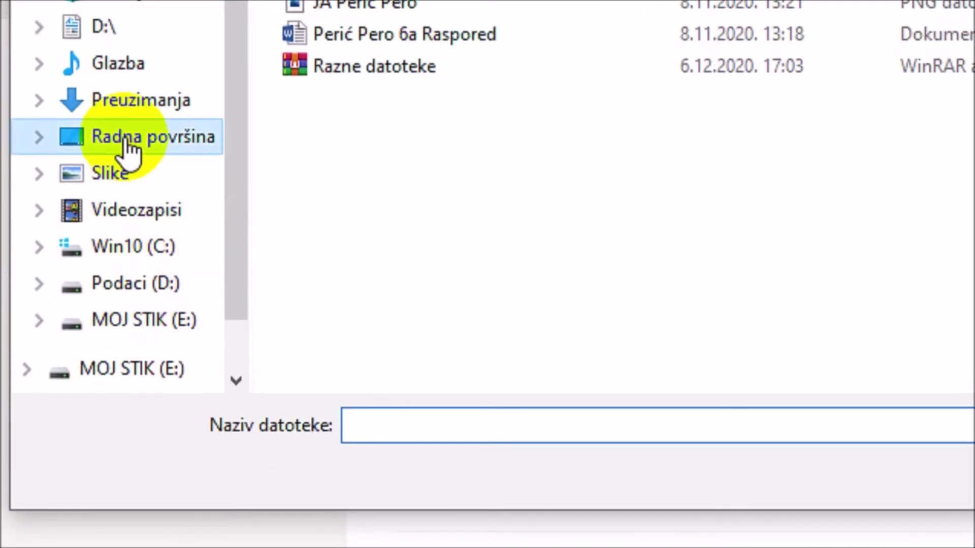
{"action": "left_click", "coordinate": [126, 141]}
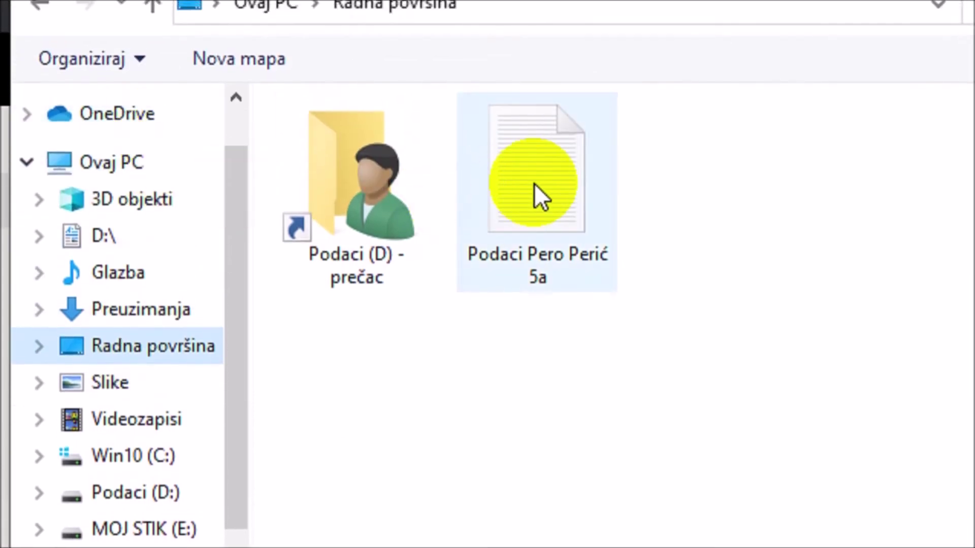
{"action": "left_click", "coordinate": [534, 183]}
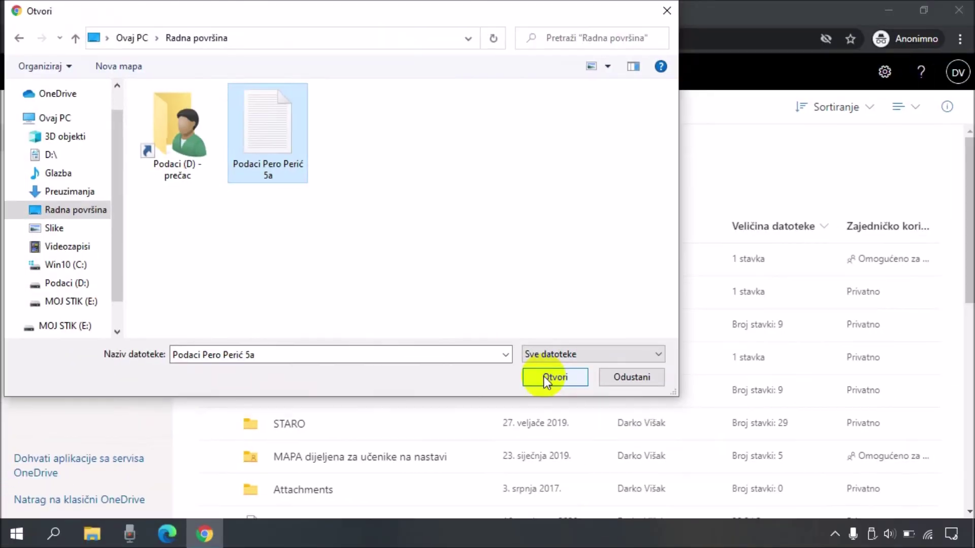
{"action": "left_click", "coordinate": [732, 409]}
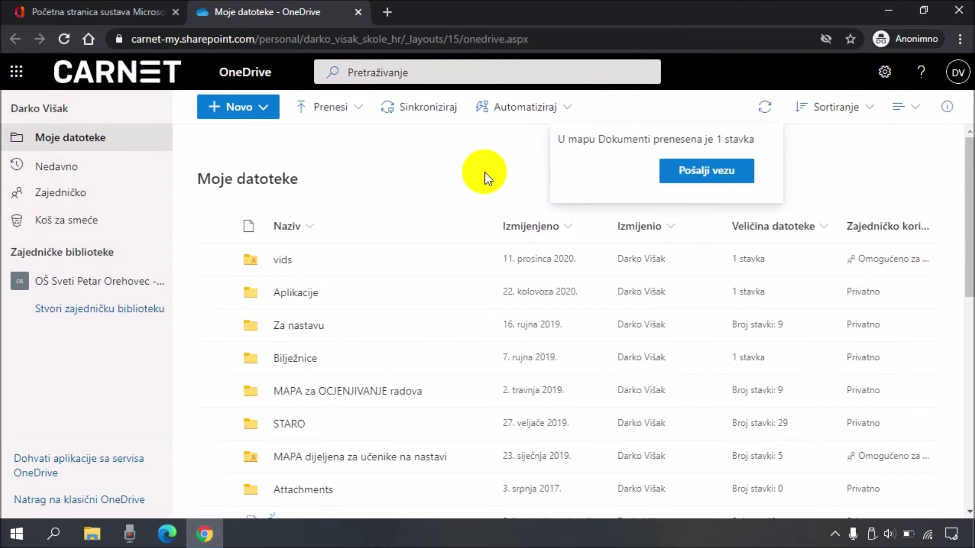
{"action": "scroll", "coordinate": [483, 175], "scroll_direction": "down", "scroll_amount": 6}
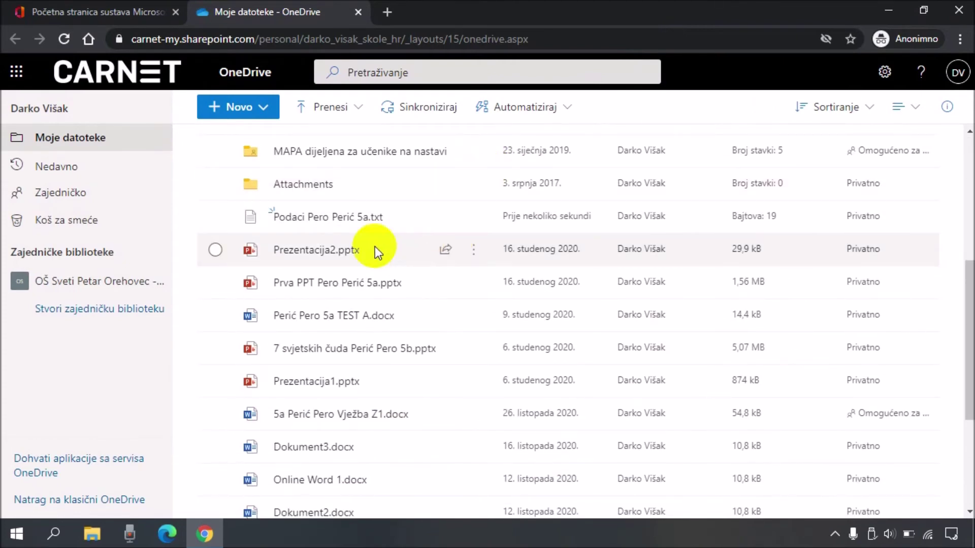
{"action": "mouse_move", "coordinate": [311, 229]}
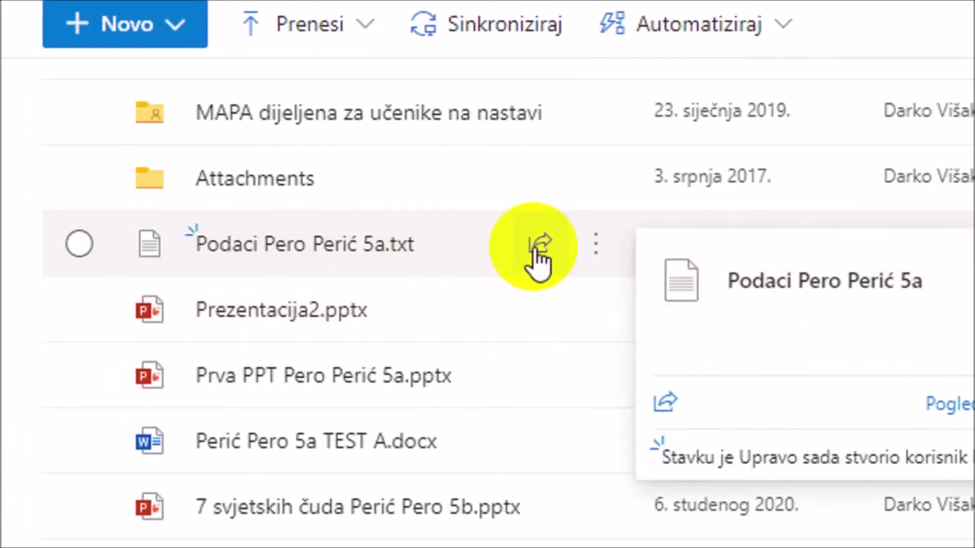
Step: Send an editable link to the Podaci text file to the colleague's school address
{"action": "left_click", "coordinate": [539, 254]}
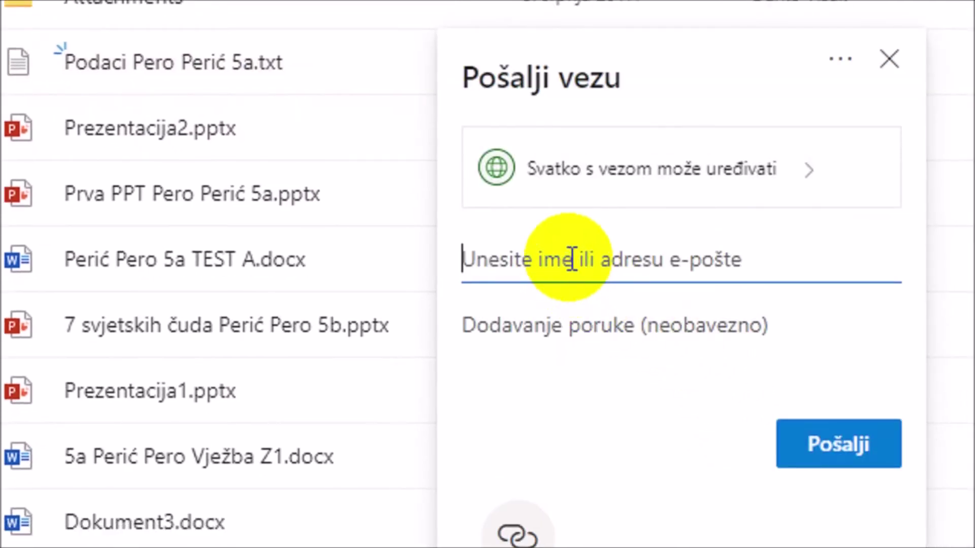
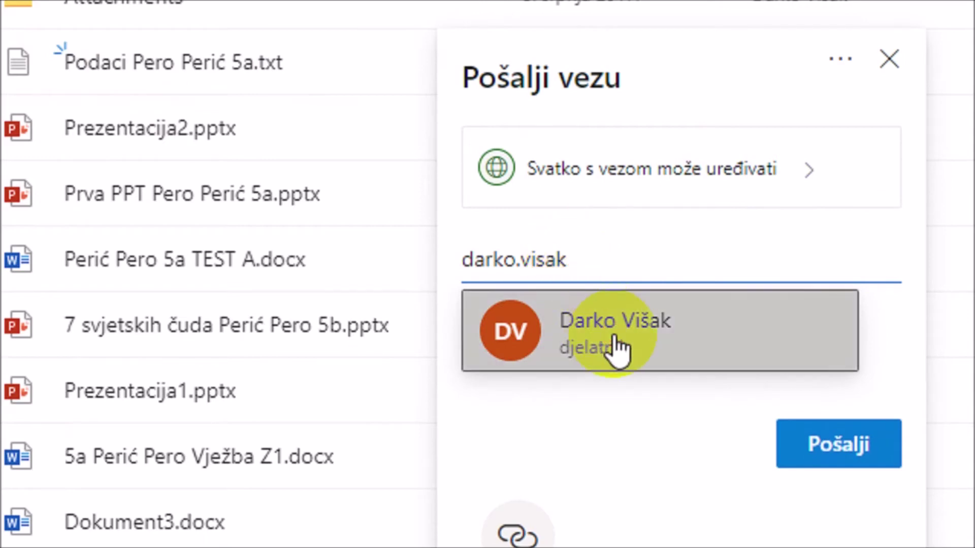
{"action": "left_click", "coordinate": [616, 339]}
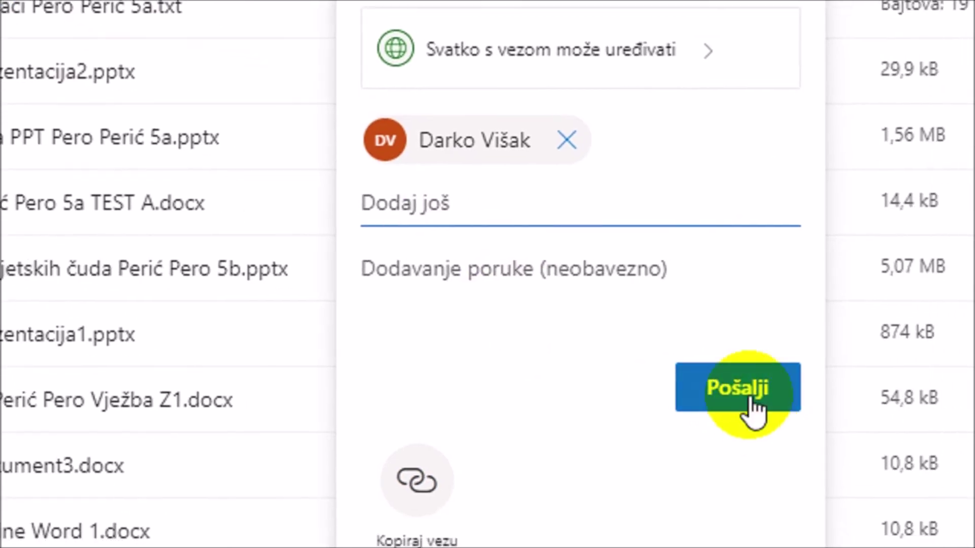
{"action": "left_click", "coordinate": [711, 402]}
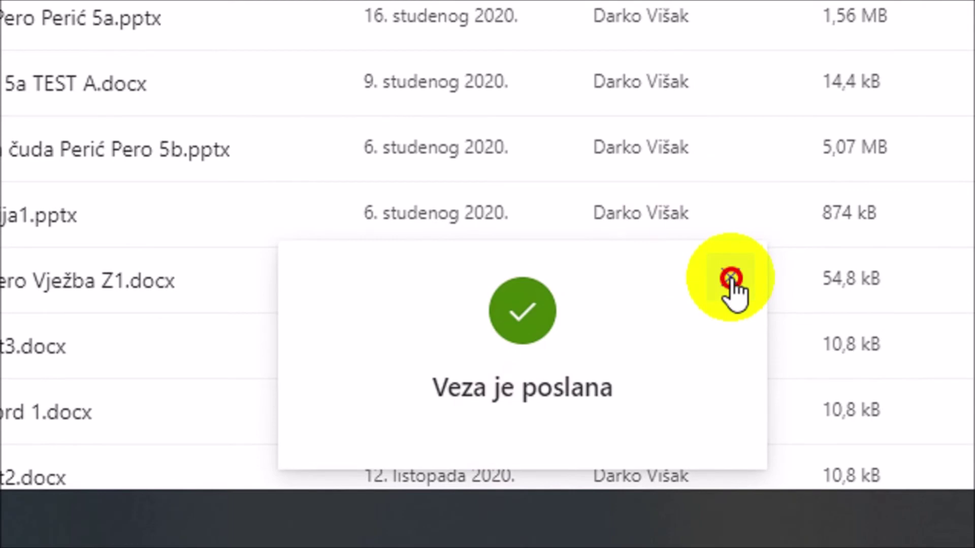
{"action": "left_click", "coordinate": [729, 279]}
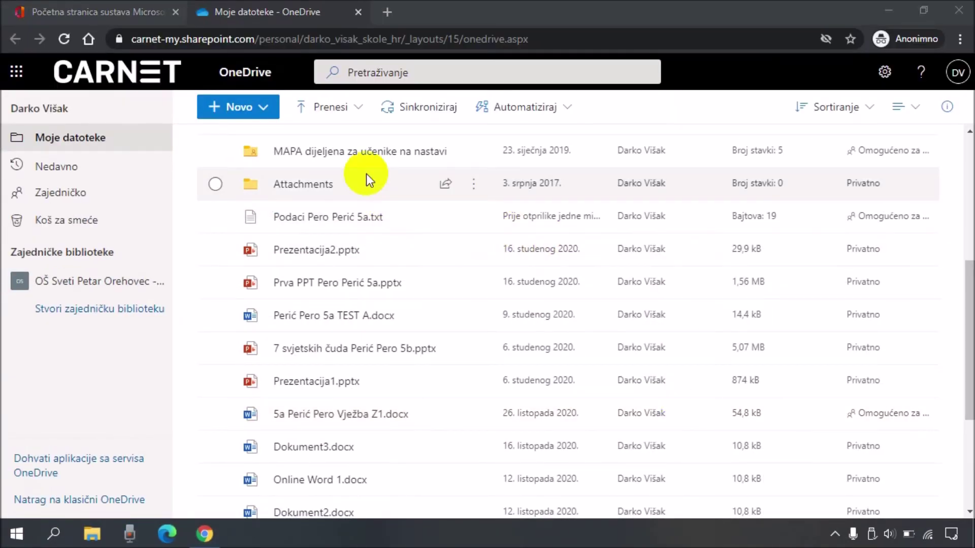
Step: Return to Office 365 home, launch Word for the web, and create a blank document
{"action": "left_click", "coordinate": [358, 12]}
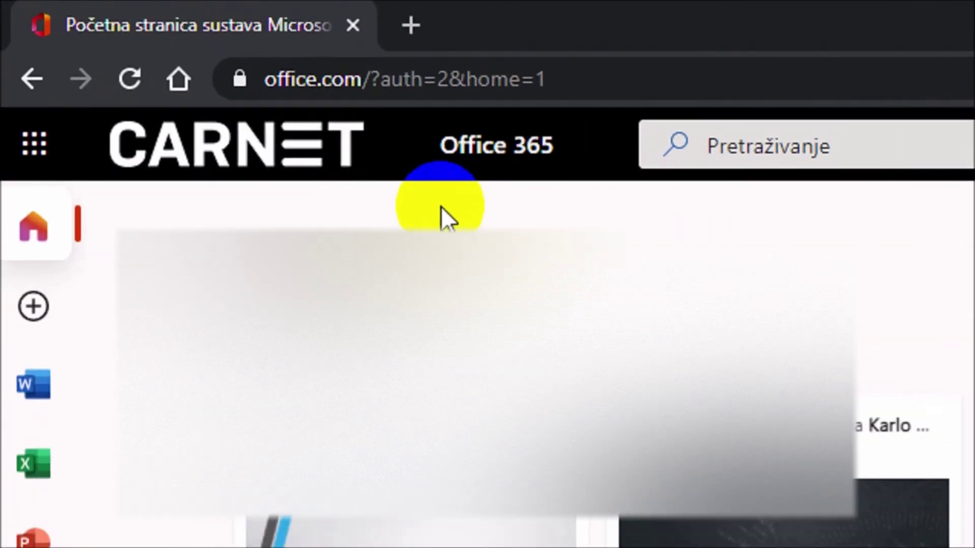
{"action": "left_click", "coordinate": [26, 407]}
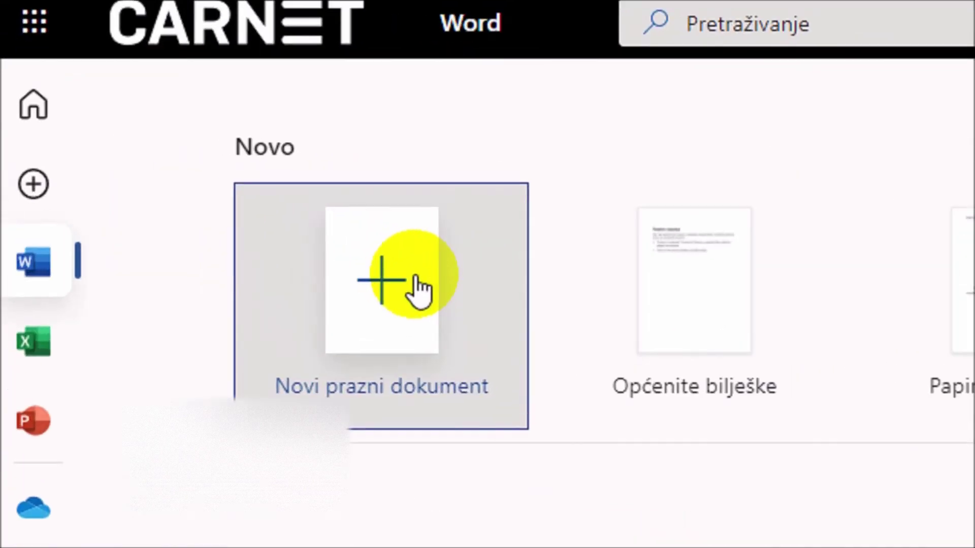
{"action": "left_click", "coordinate": [212, 200]}
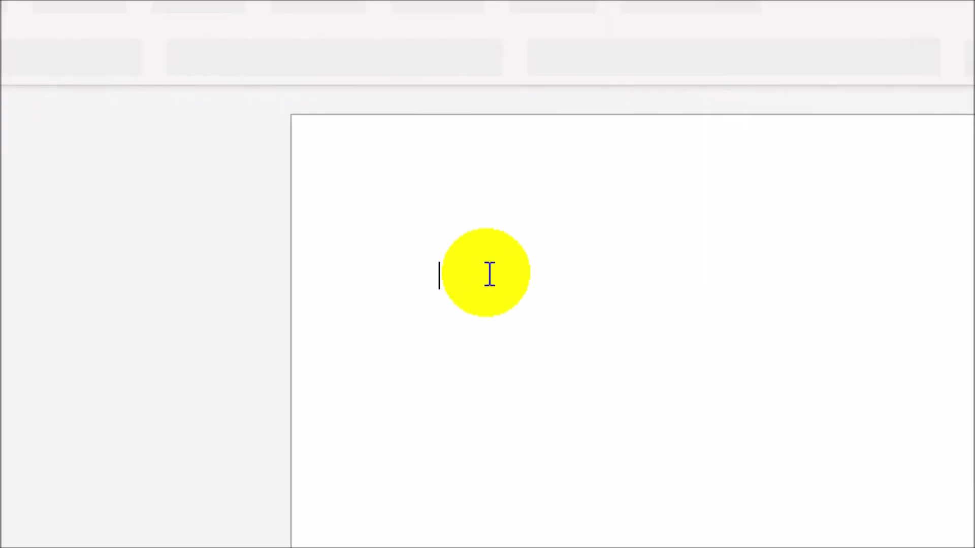
Step: Type 'Osnovna škola Sveti Petar Orehovec' and use Spremi kao to save it as 'Moja škola'
{"action": "type", "text": "Osnovna škola"}
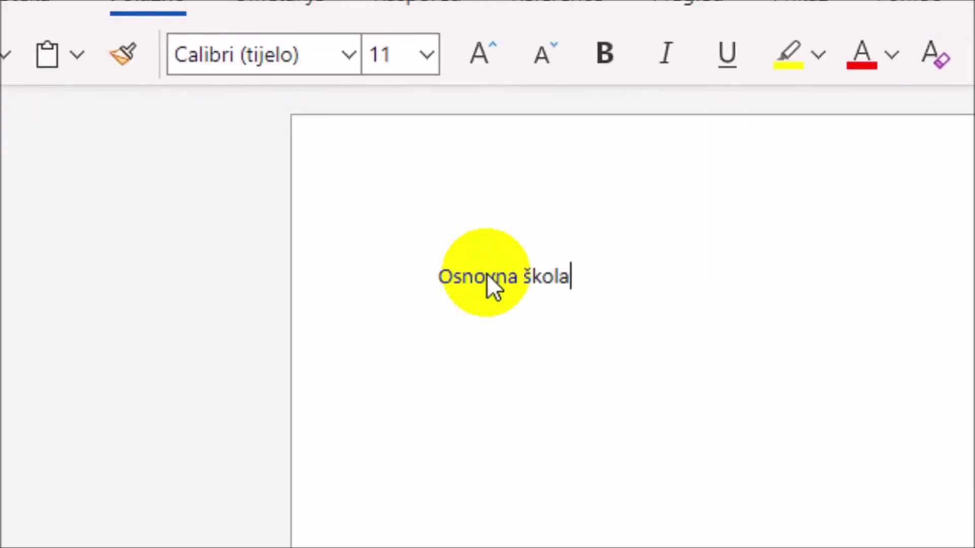
{"action": "type", "text": " Sveti Petar Orehovec"}
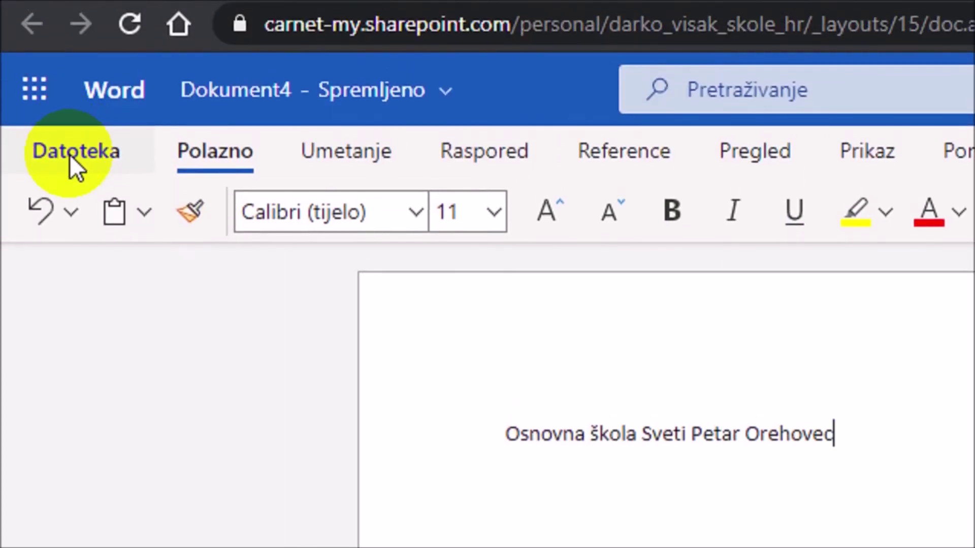
{"action": "left_click", "coordinate": [70, 156]}
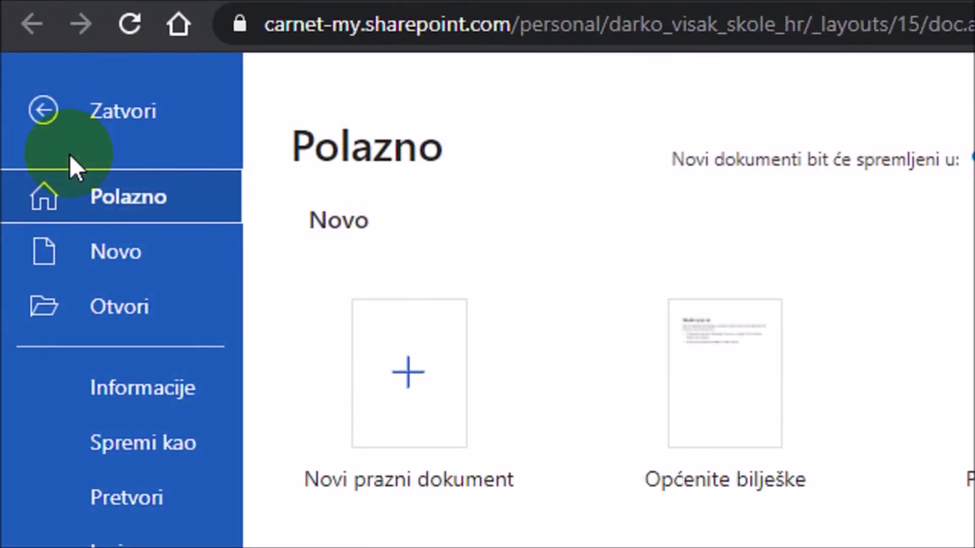
{"action": "left_click", "coordinate": [157, 439]}
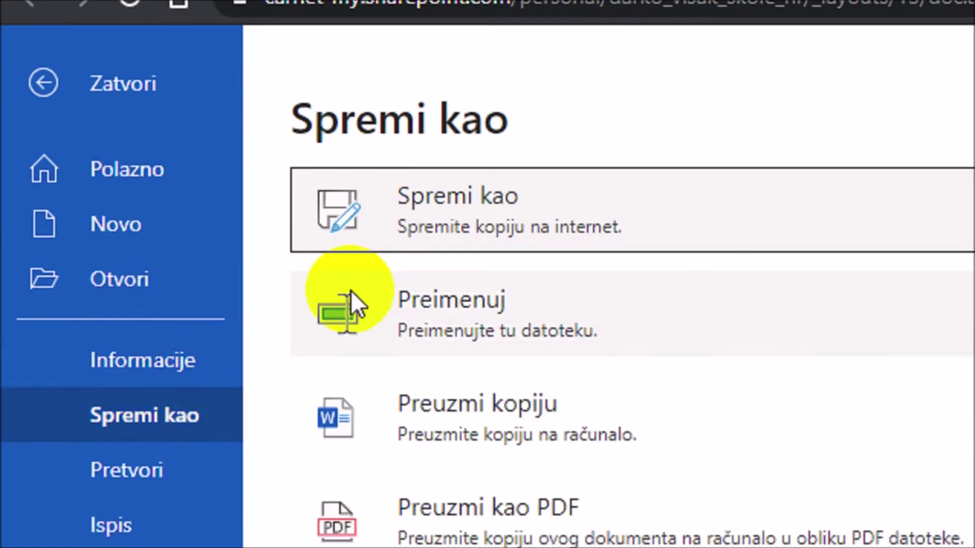
{"action": "left_click", "coordinate": [492, 225]}
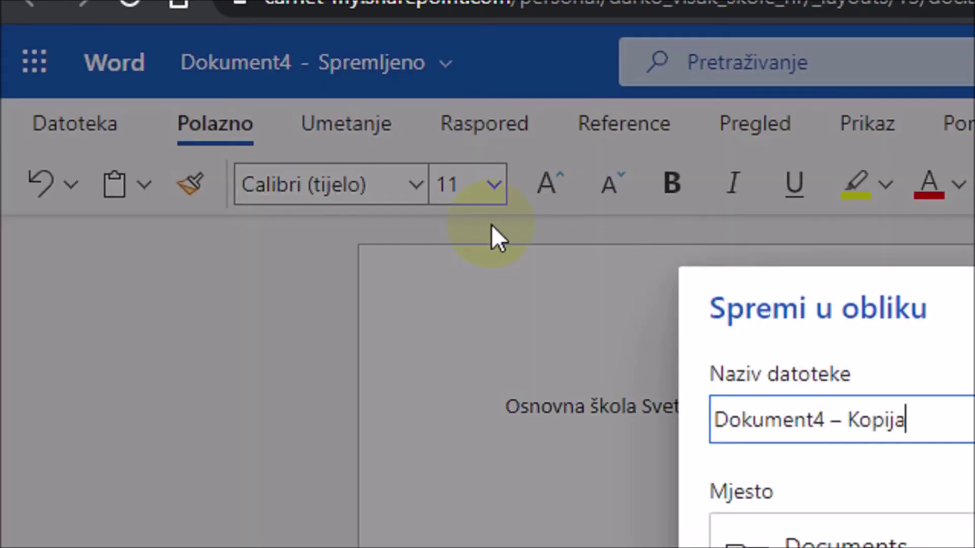
{"action": "key", "text": "BackSpace"}
{"action": "key", "text": "BackSpace"}
{"action": "key", "text": "BackSpace"}
{"action": "key", "text": "BackSpace"}
{"action": "key", "text": "BackSpace"}
{"action": "key", "text": "BackSpace"}
{"action": "key", "text": "BackSpace"}
{"action": "key", "text": "BackSpace"}
{"action": "key", "text": "BackSpace"}
{"action": "key", "text": "BackSpace"}
{"action": "key", "text": "BackSpace"}
{"action": "key", "text": "BackSpace"}
{"action": "key", "text": "BackSpace"}
{"action": "key", "text": "BackSpace"}
{"action": "key", "text": "BackSpace"}
{"action": "key", "text": "BackSpace"}
{"action": "type", "text": "Moja škola"}
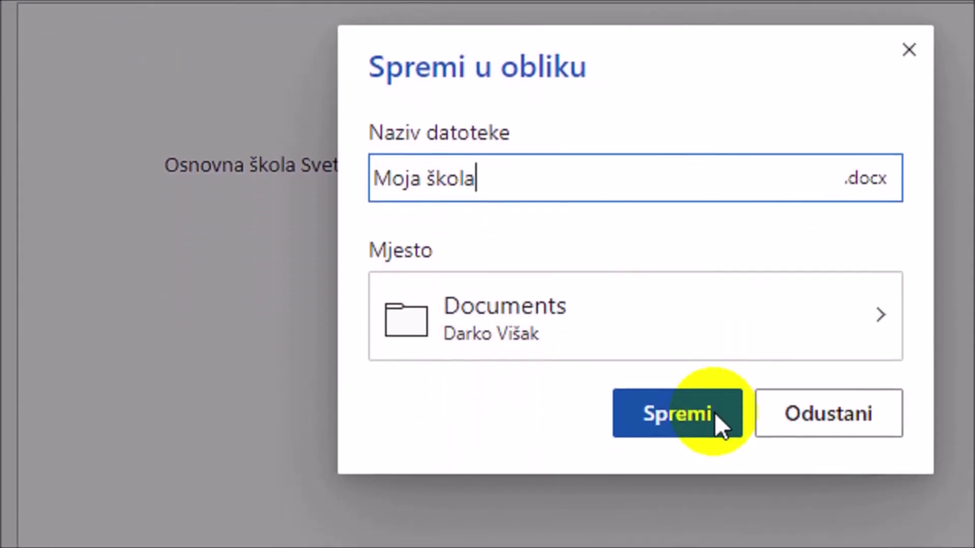
{"action": "left_click", "coordinate": [715, 413]}
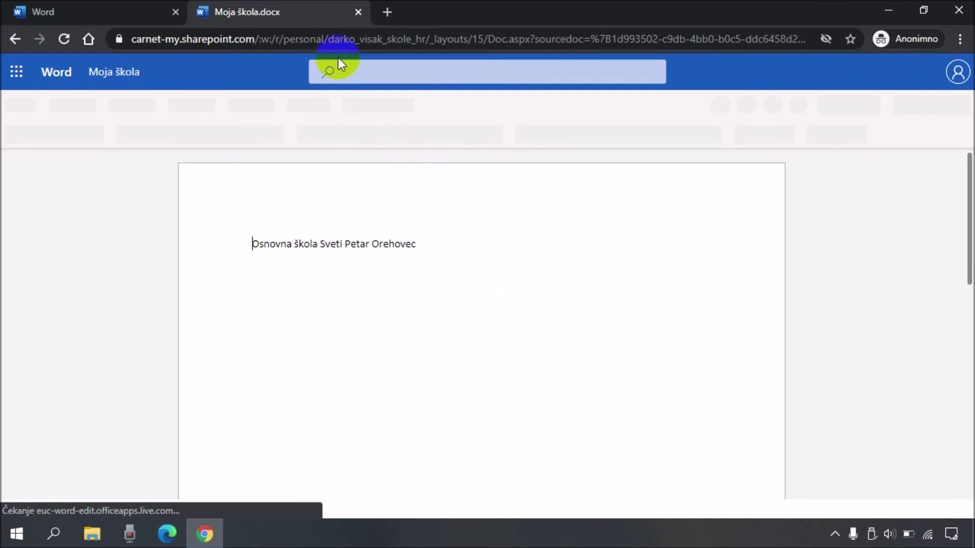
Step: Close the Moja škola.docx tab and open OneDrive's Moje datoteke list
{"action": "left_click", "coordinate": [358, 11]}
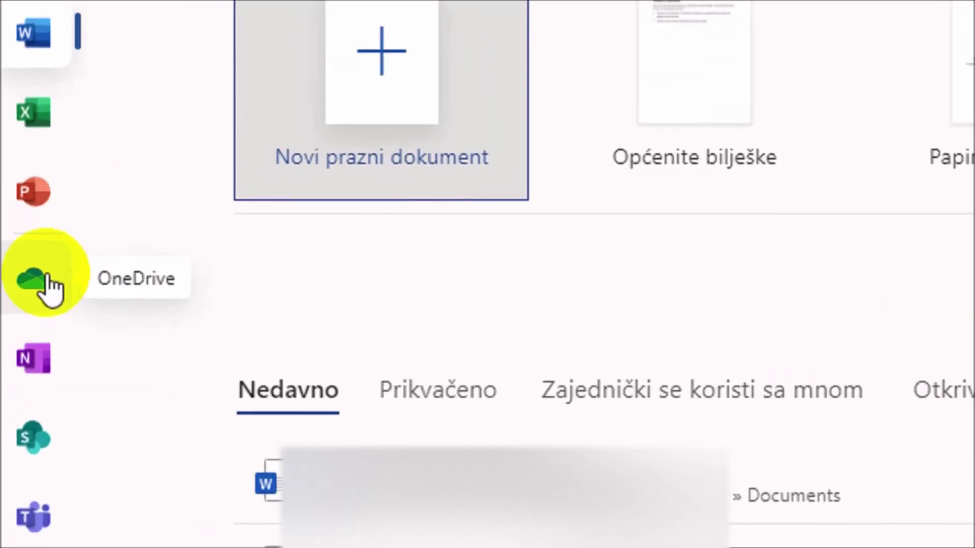
{"action": "left_click", "coordinate": [25, 319]}
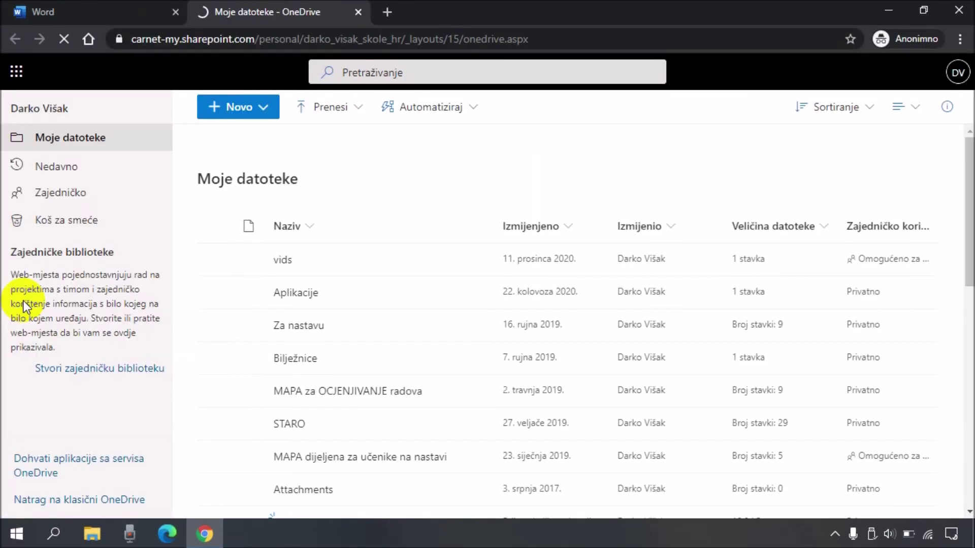
{"action": "scroll", "coordinate": [362, 324], "scroll_direction": "down", "scroll_amount": 6}
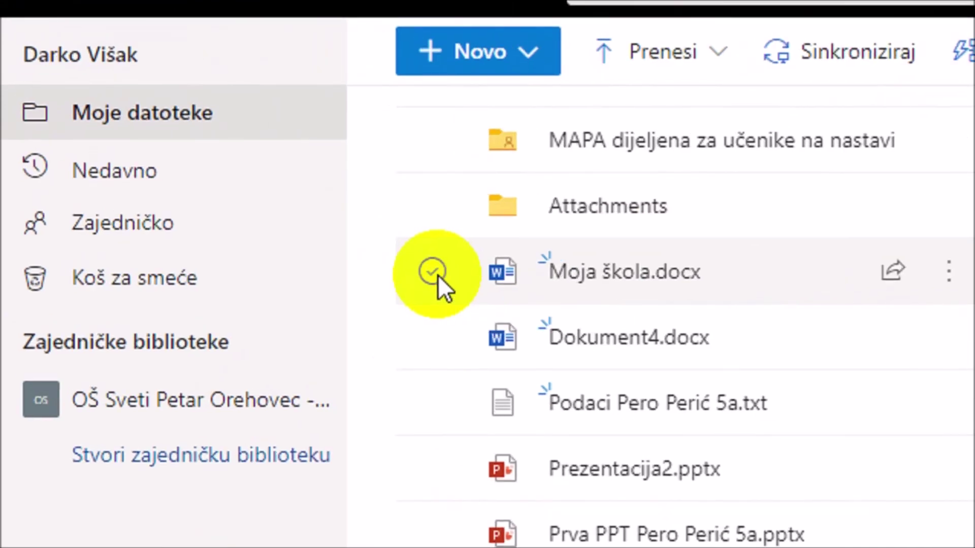
Step: Download Moja škola.docx to Podaci (D:) > 5 razred > 5a > Datoteke za prijenos
{"action": "left_click", "coordinate": [438, 275]}
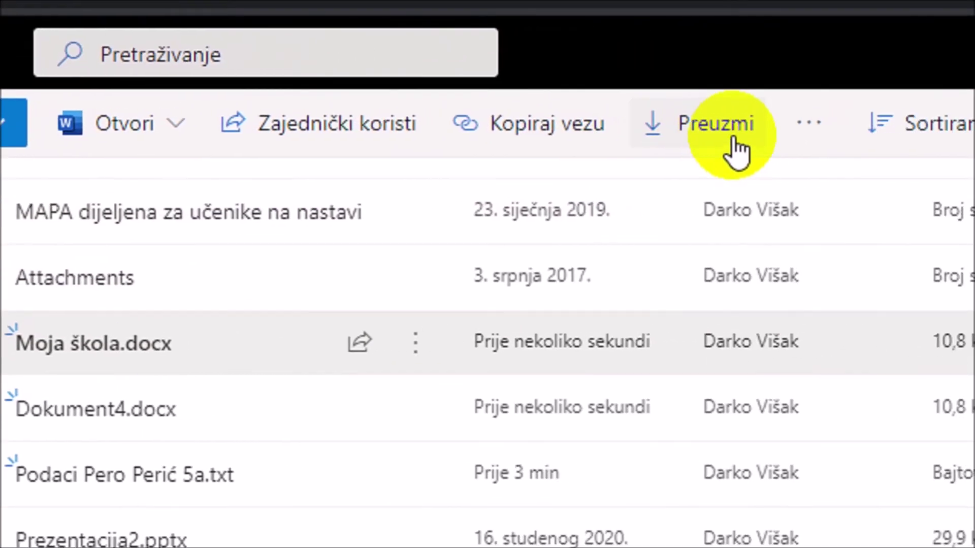
{"action": "left_click", "coordinate": [736, 154]}
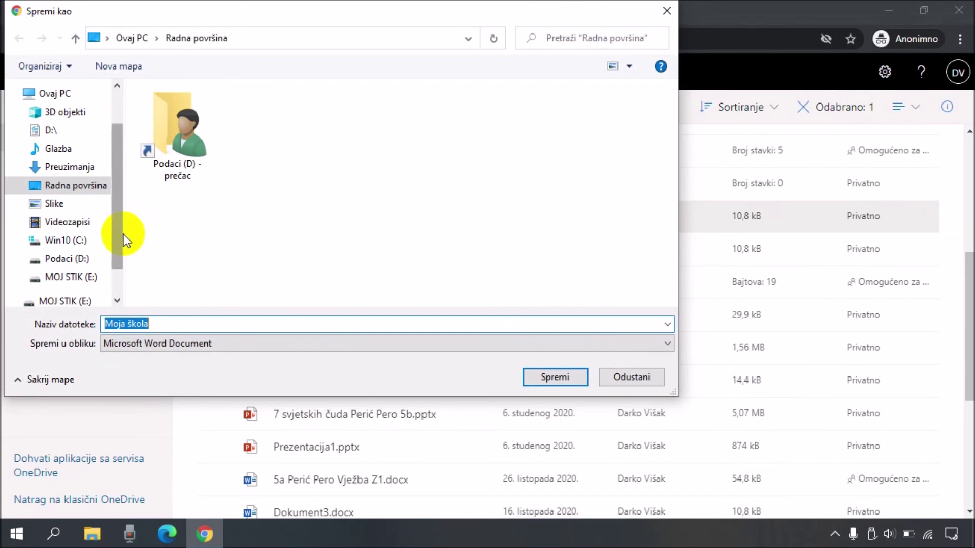
{"action": "scroll", "coordinate": [120, 235], "scroll_direction": "down", "scroll_amount": 1}
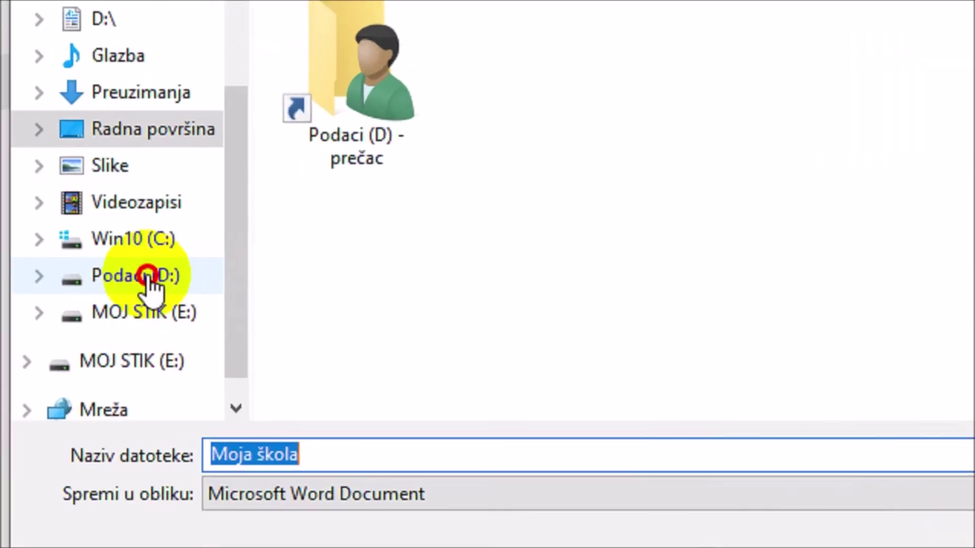
{"action": "left_click", "coordinate": [74, 238]}
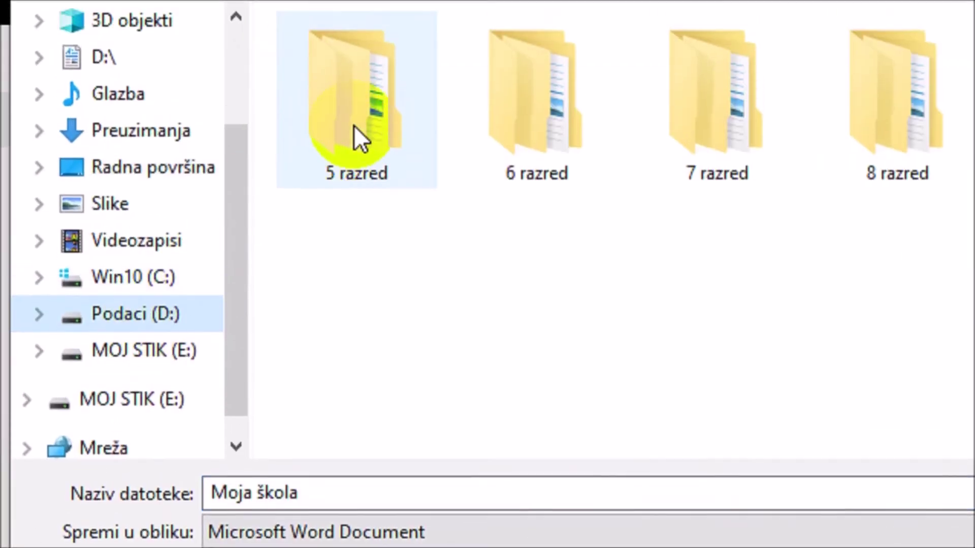
{"action": "left_click", "coordinate": [355, 88]}
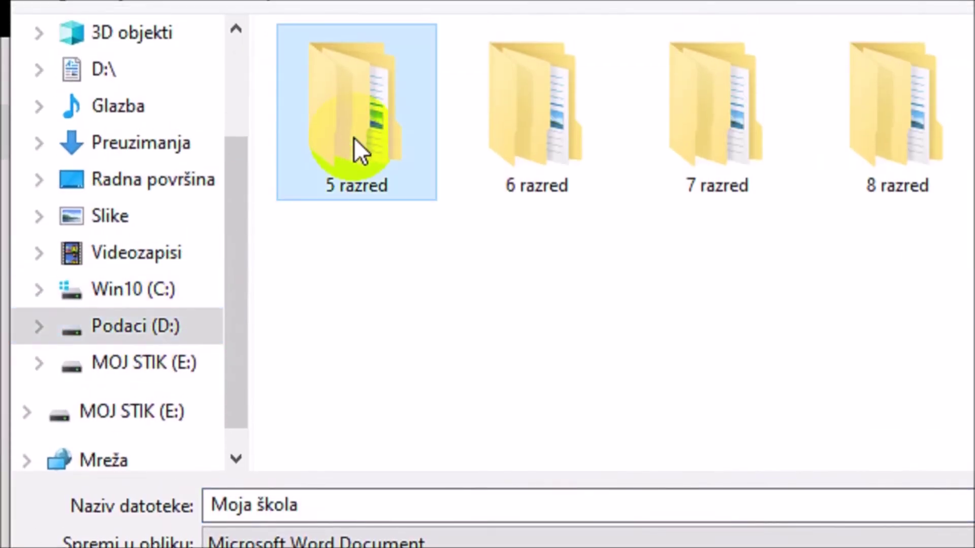
{"action": "double_click", "coordinate": [355, 138]}
{"action": "double_click", "coordinate": [322, 136]}
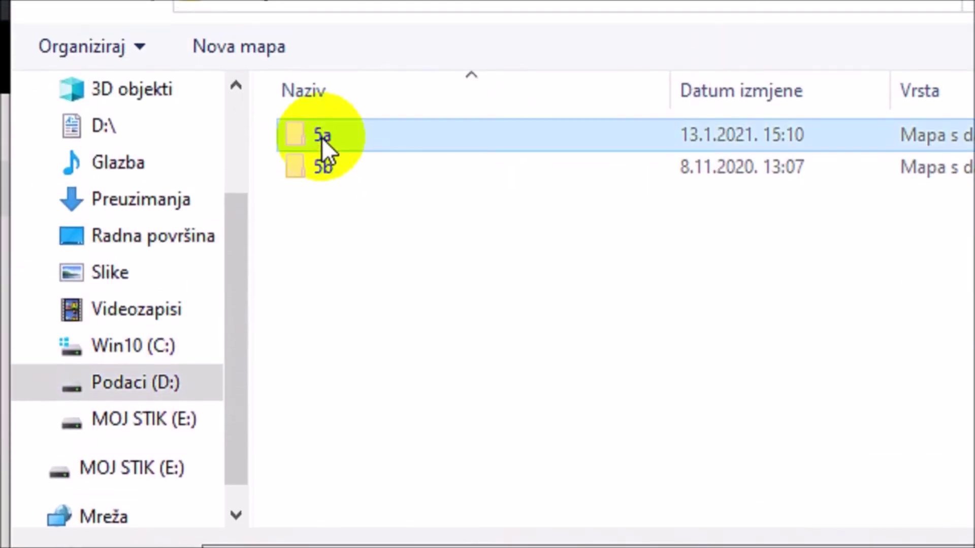
{"action": "double_click", "coordinate": [341, 140]}
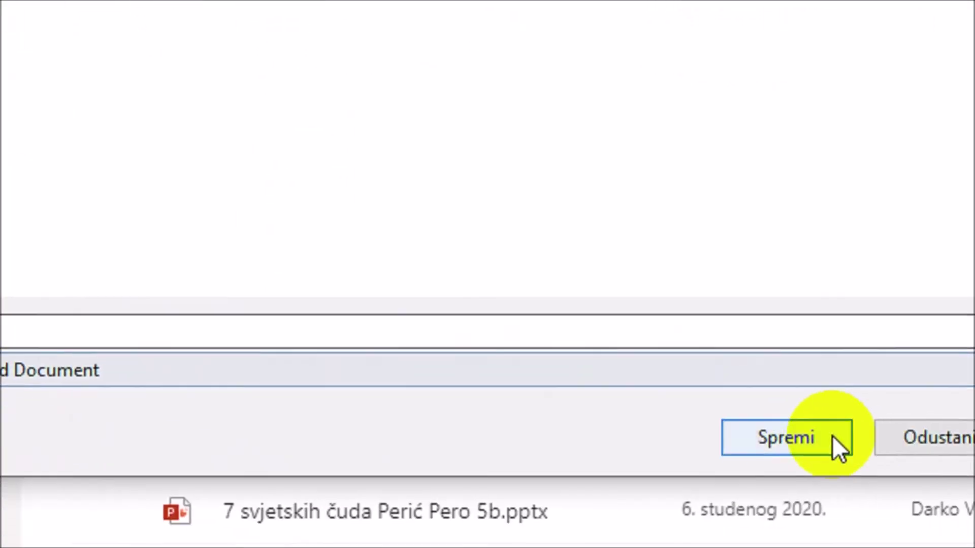
{"action": "left_click", "coordinate": [723, 413]}
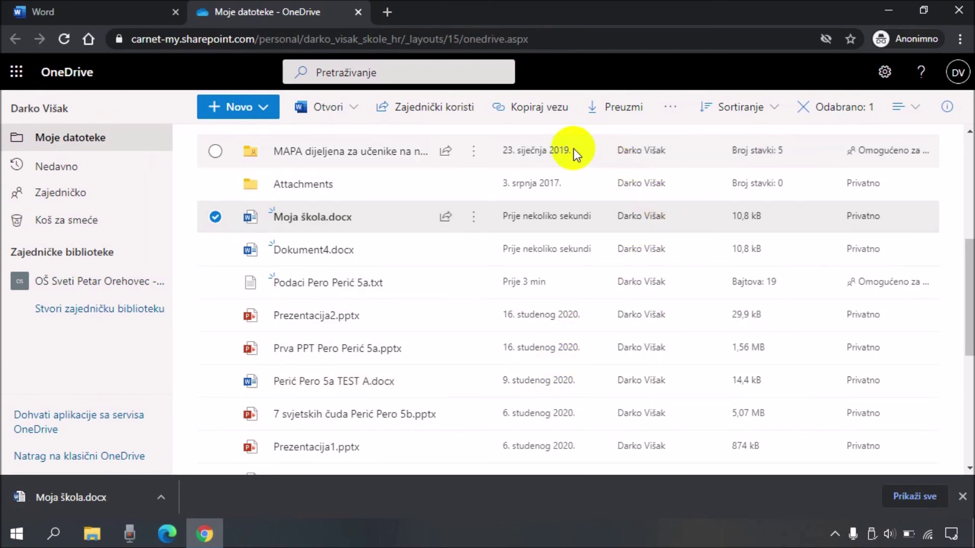
Step: Sign out (Odjava) from the OneDrive school account and close Chrome
{"action": "left_click", "coordinate": [959, 77]}
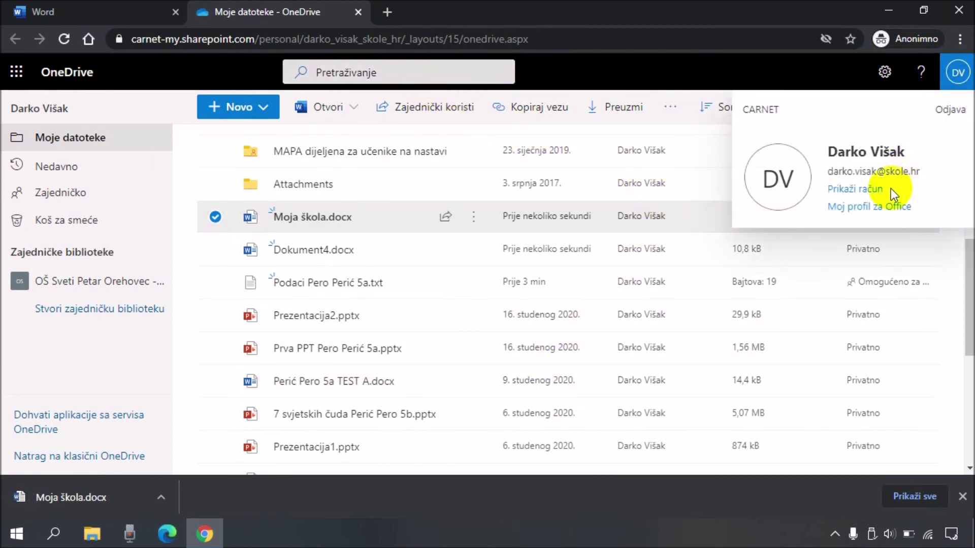
{"action": "left_click", "coordinate": [949, 110]}
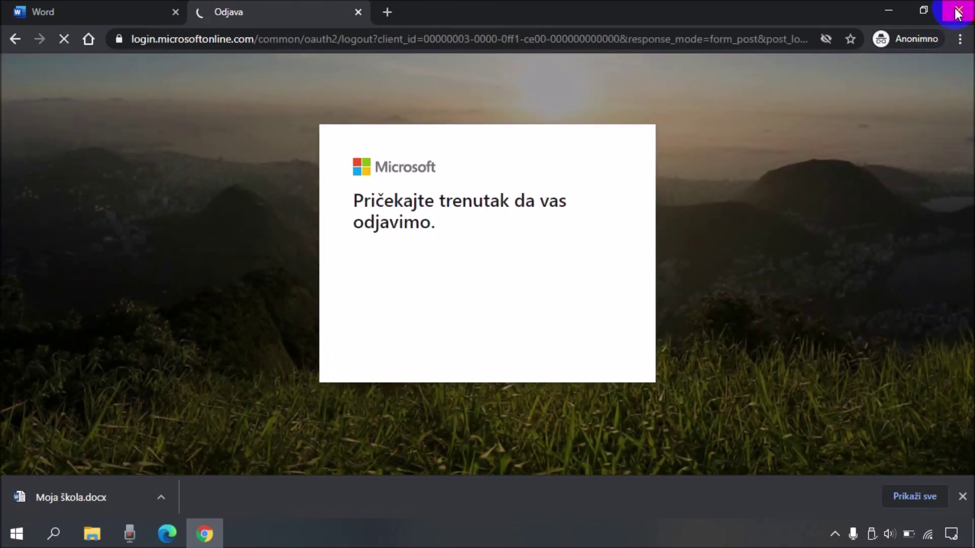
{"action": "left_click", "coordinate": [956, 11]}
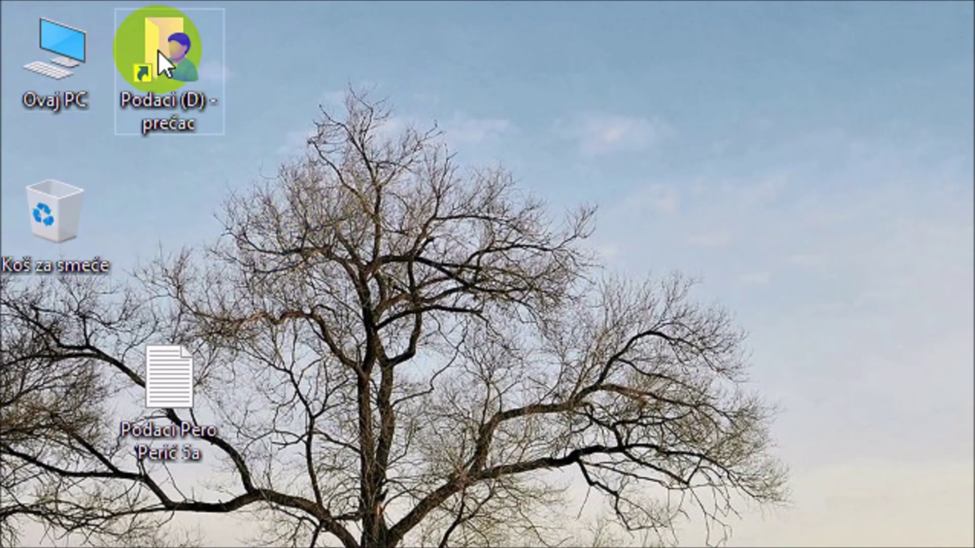
Step: Open Moja škola from Podaci (D:) > 5 razred > 5a > Datoteke za prijenos
{"action": "left_click", "coordinate": [78, 25]}
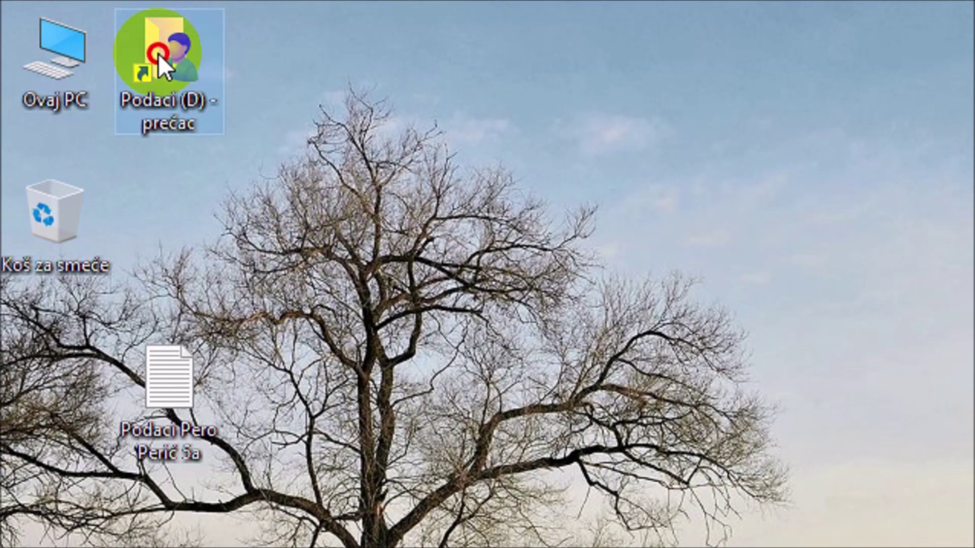
{"action": "double_click", "coordinate": [158, 53]}
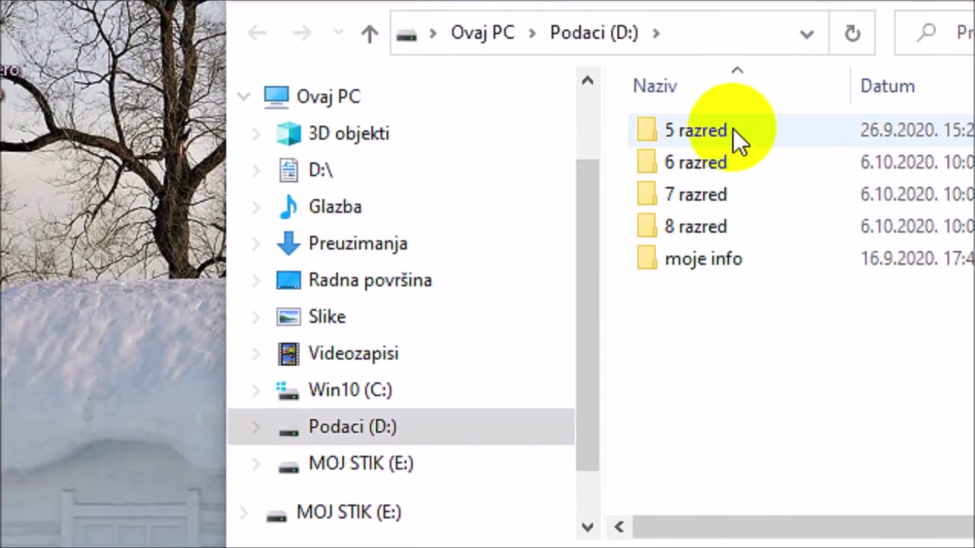
{"action": "double_click", "coordinate": [929, 108]}
{"action": "double_click", "coordinate": [690, 142]}
{"action": "double_click", "coordinate": [690, 142]}
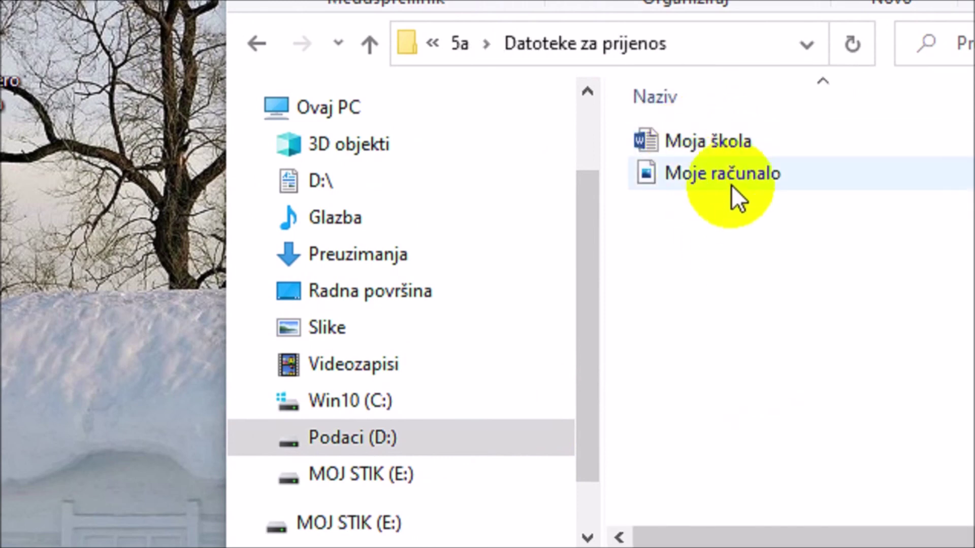
{"action": "left_click", "coordinate": [722, 139]}
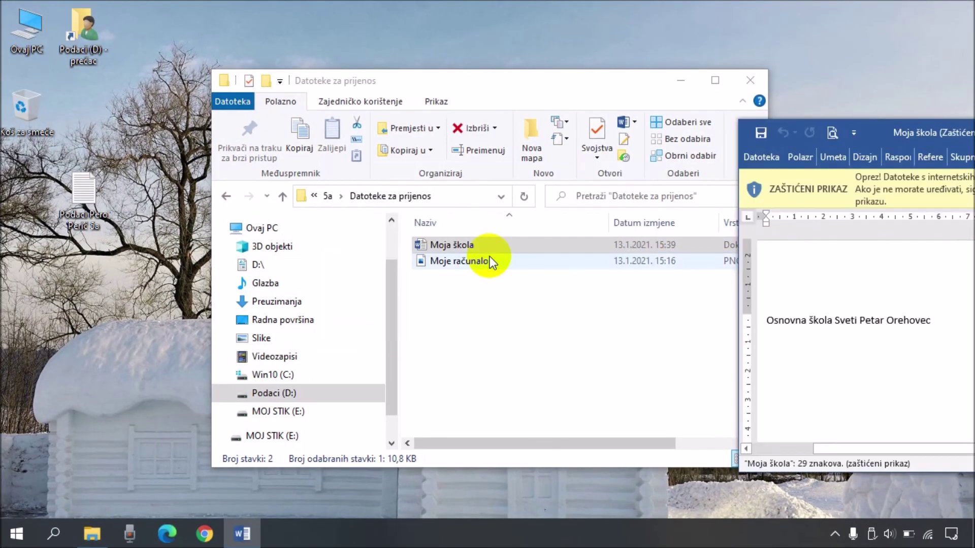
Step: Enable editing (Omogući uređivanje) in the maximized Word window, then close Word and File Explorer
{"action": "left_click_drag", "start_coordinate": [871, 124], "coordinate": [406, 117]}
{"action": "left_click", "coordinate": [707, 185]}
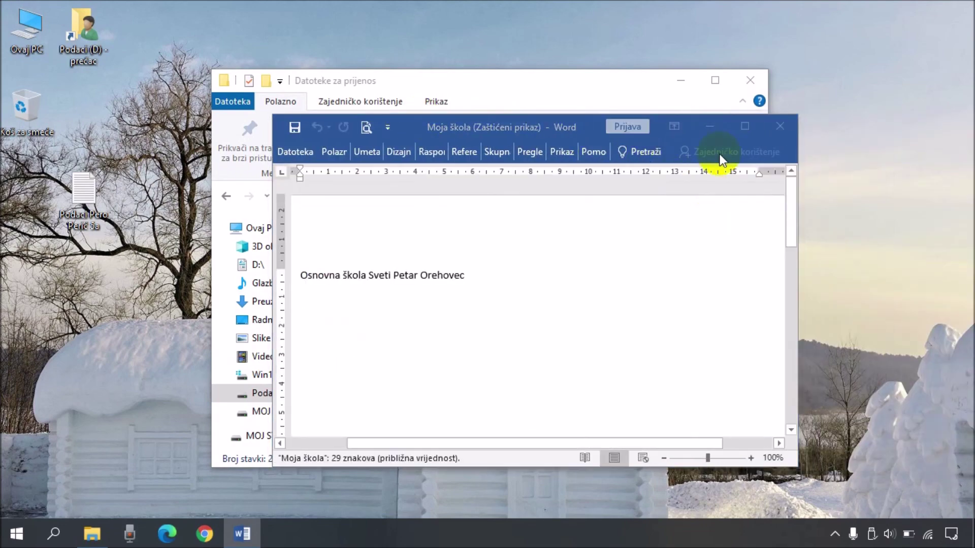
{"action": "left_click", "coordinate": [738, 126]}
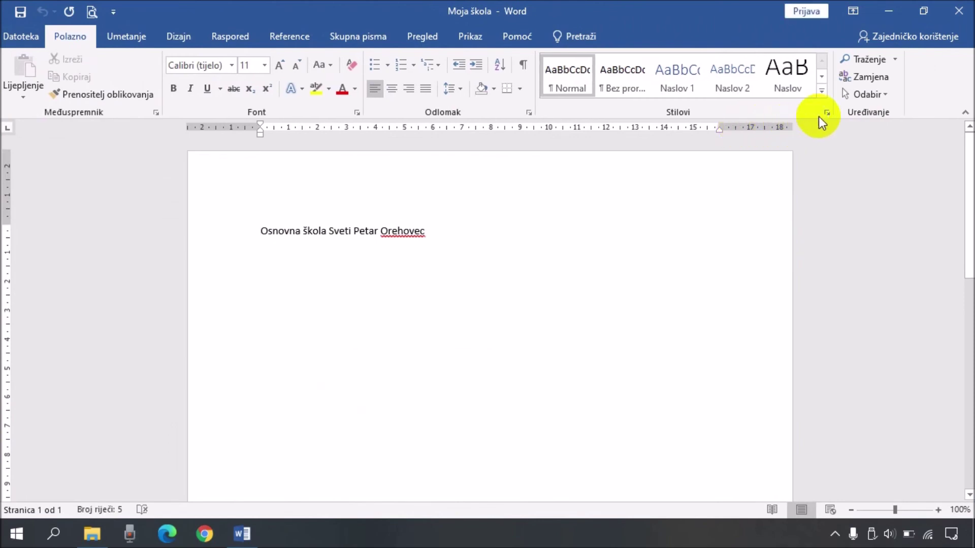
{"action": "left_click", "coordinate": [959, 11]}
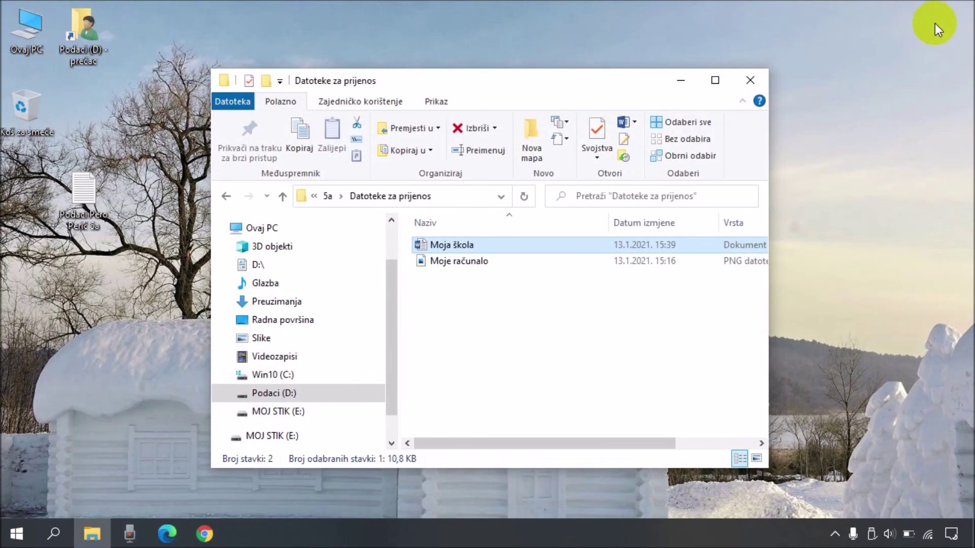
{"action": "left_click", "coordinate": [751, 80]}
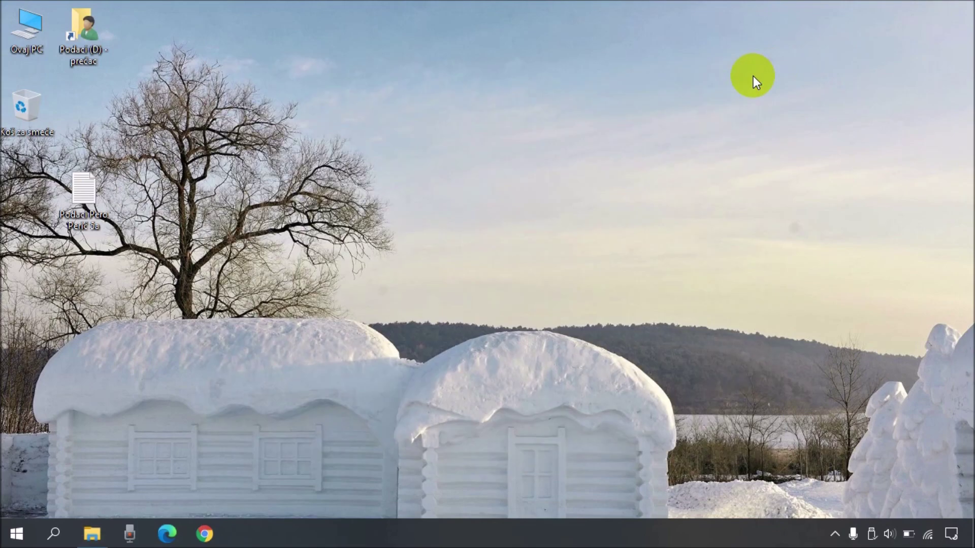